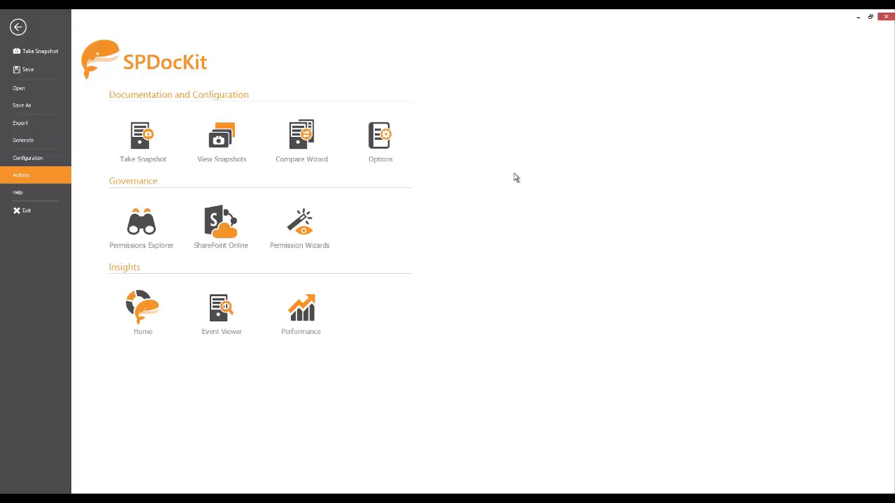
pyautogui.click(230, 237)
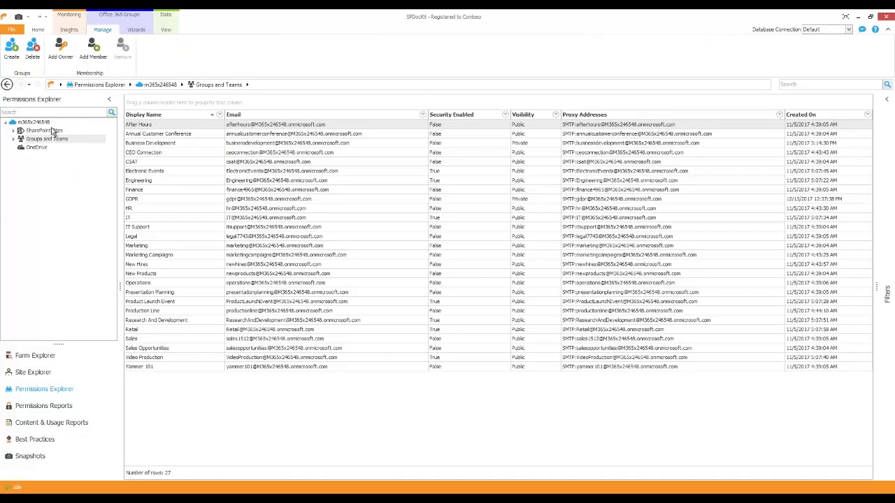
pyautogui.click(38, 31)
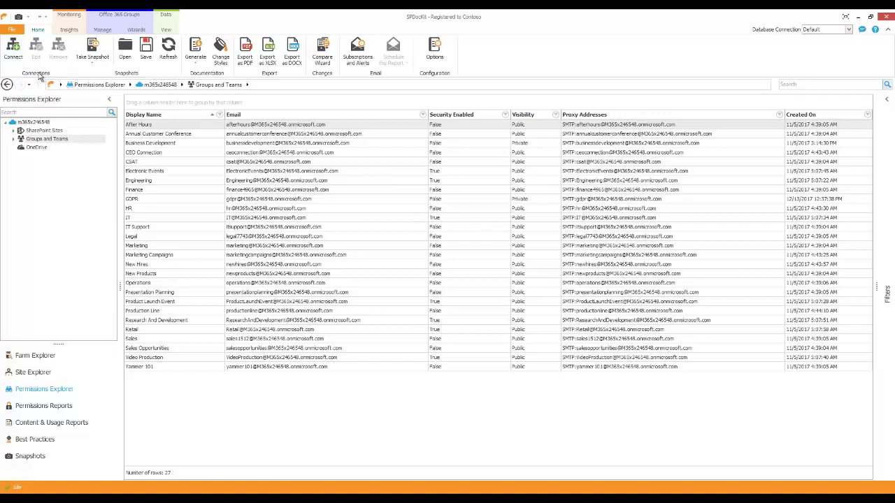
pyautogui.click(19, 59)
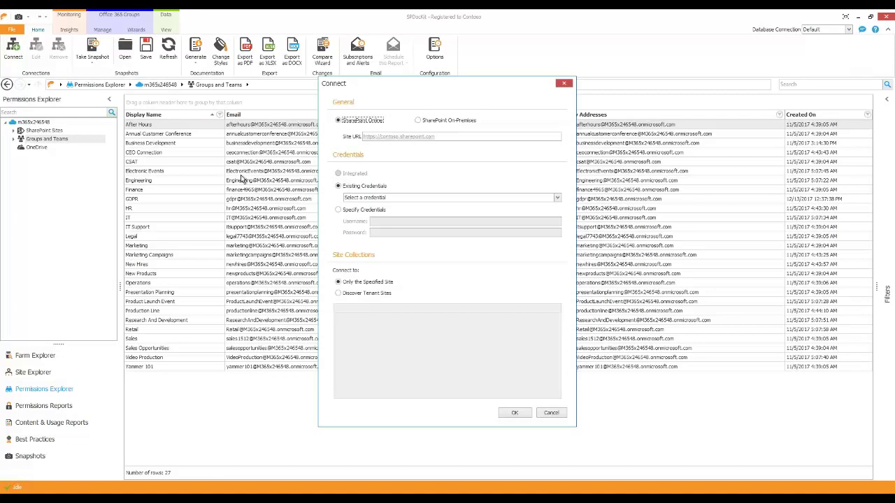
pyautogui.click(408, 137)
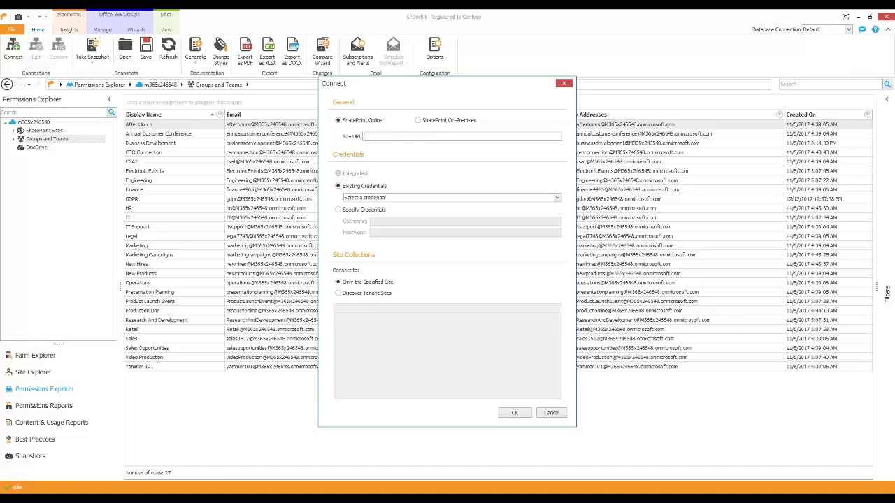
pyautogui.write('https://M365x673186.sharepoint.com')
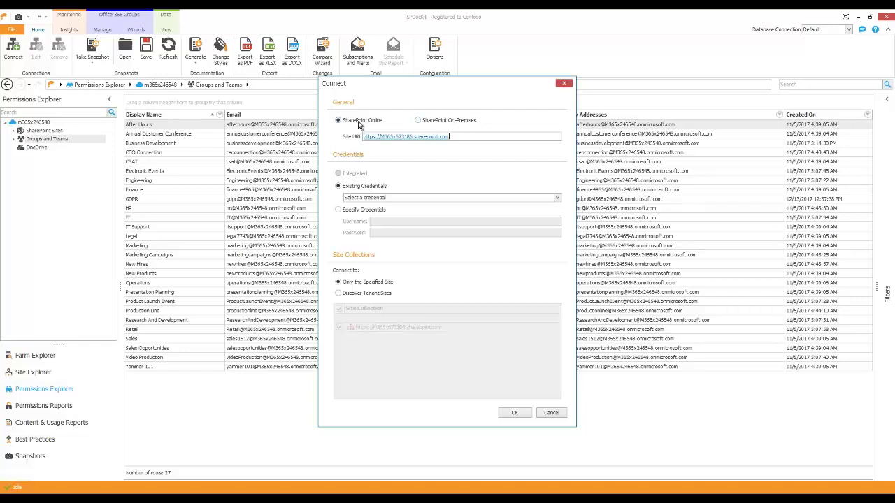
# Specify the connection credentials by entering the admin username and account password, and try to discover the tenant sites.
pyautogui.click(339, 209)
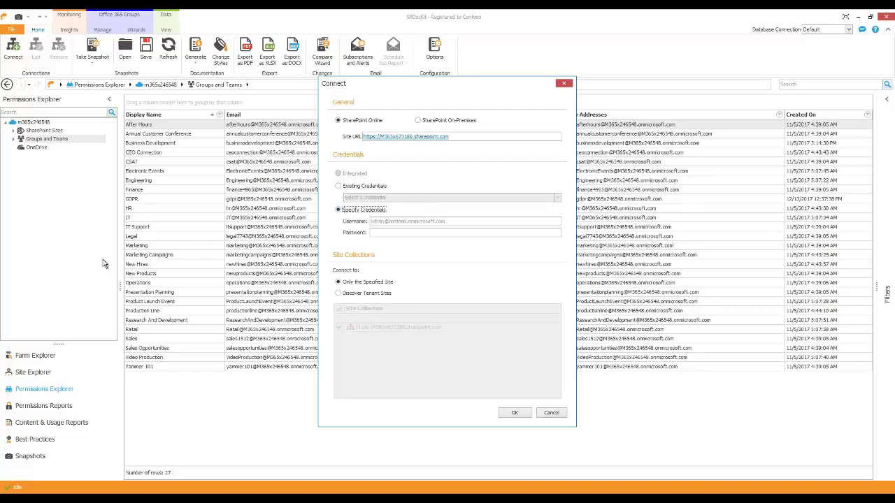
pyautogui.click(378, 222)
pyautogui.hotkey('ctrl', 'v')
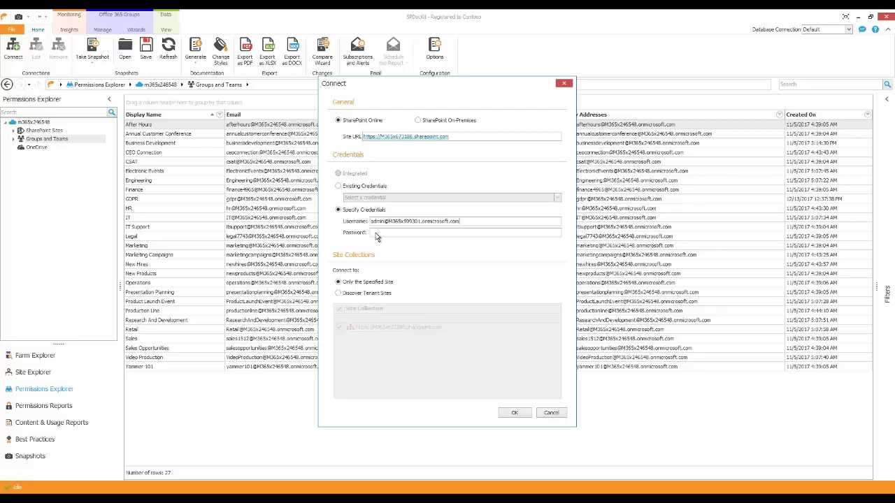
pyautogui.hotkey('ctrl', 'v')
pyautogui.click(357, 296)
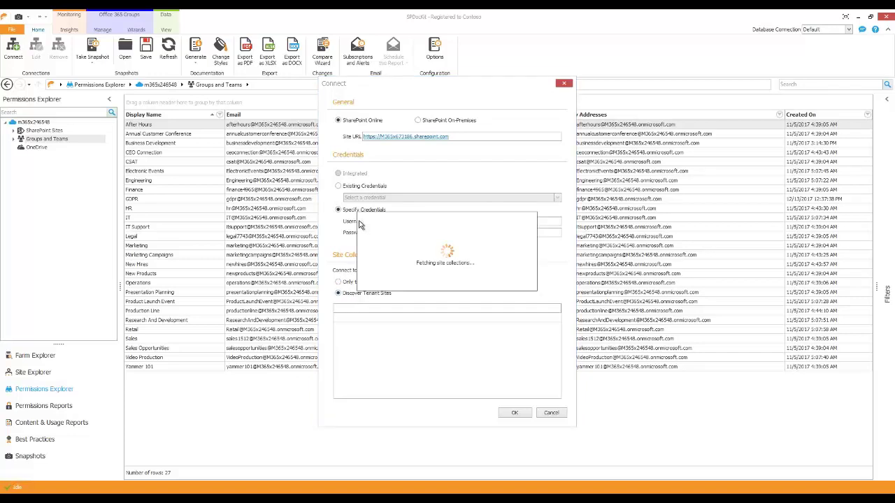
pyautogui.click(506, 271)
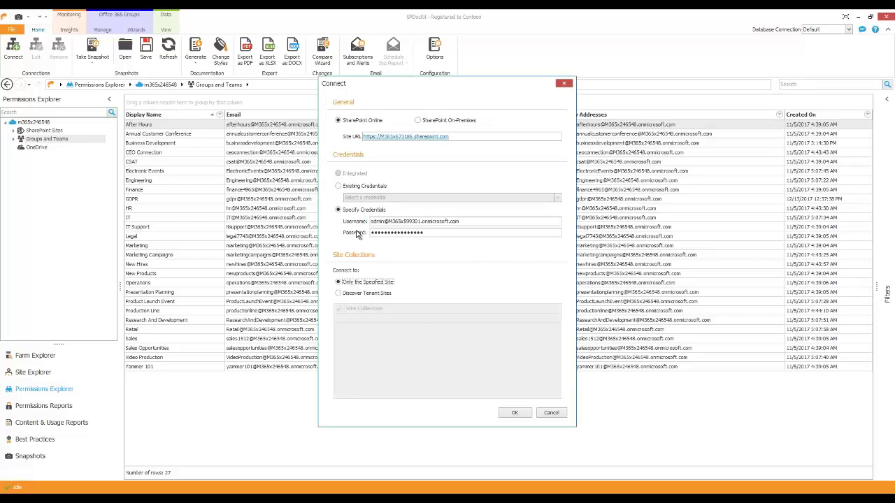
# Replace the username with the admin account of the m365x673186 tenant and discover the tenant sites.
pyautogui.doubleClick(466, 220)
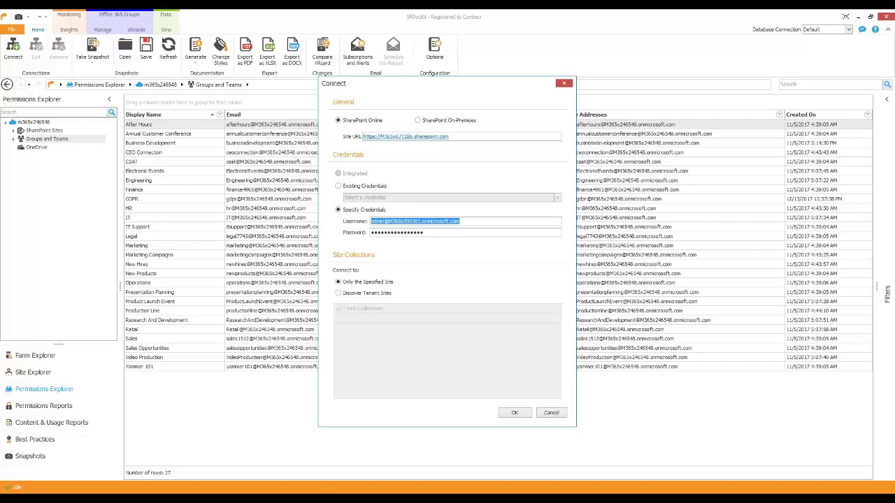
pyautogui.press('BackSpace')
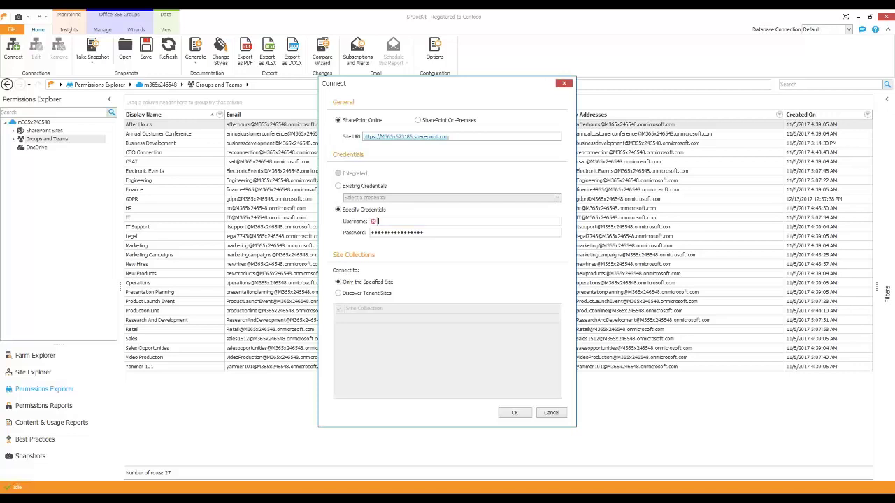
pyautogui.hotkey('ctrl', 'v')
pyautogui.click(340, 293)
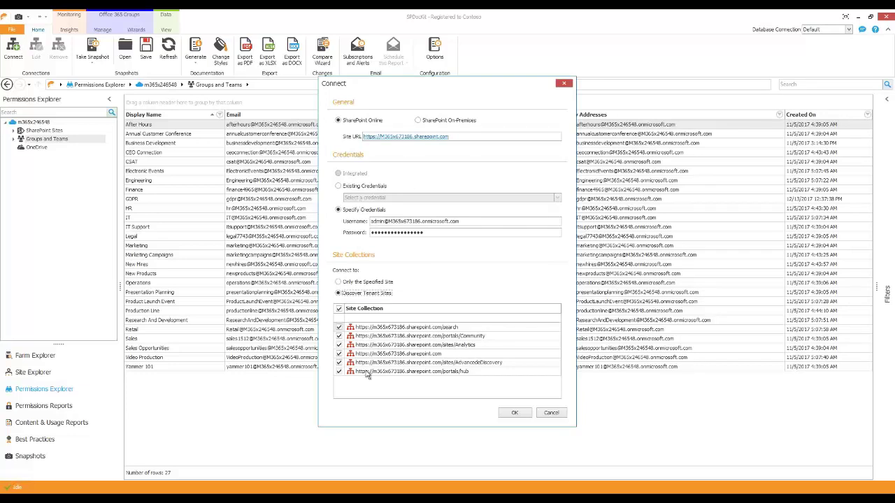
# Exclude the /search and /portals/Community site collections from the connection and include them again.
pyautogui.click(340, 327)
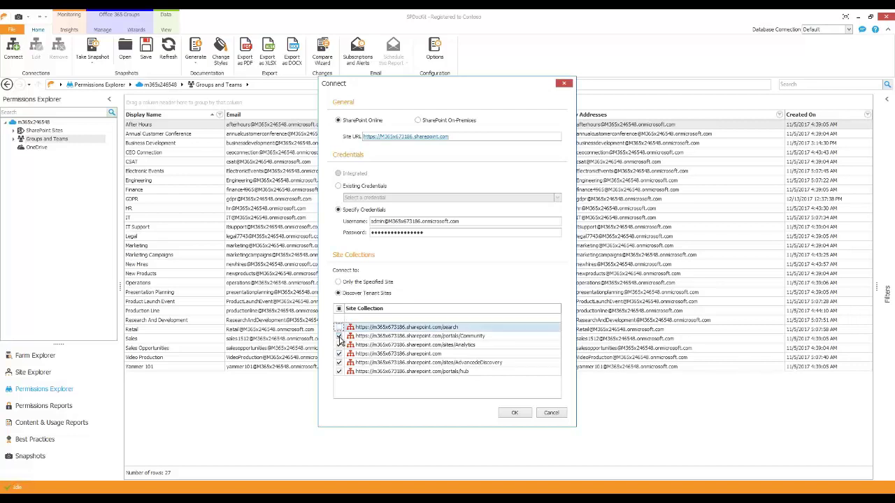
pyautogui.click(339, 337)
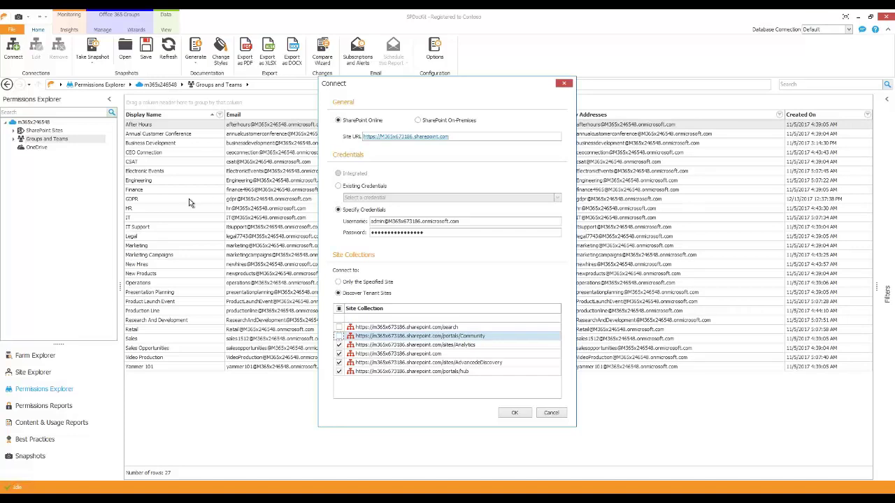
pyautogui.click(339, 327)
pyautogui.click(340, 336)
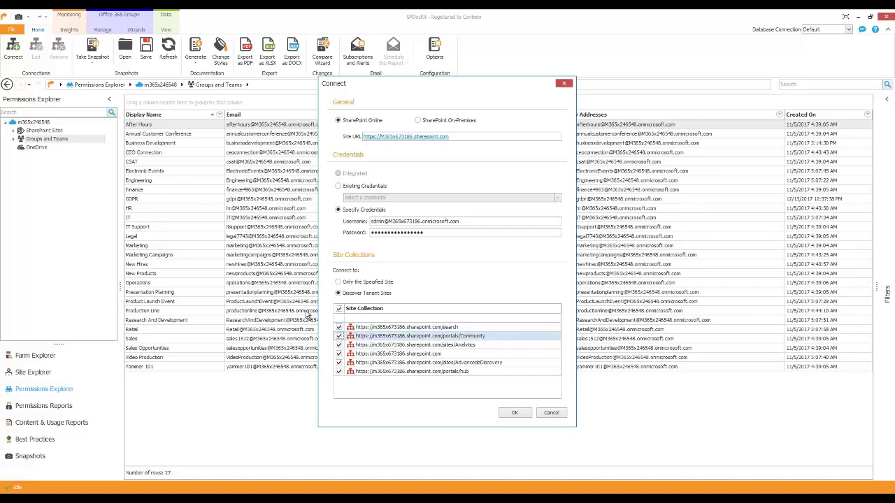
# Connect to all the discovered site collections and expand SharePoint Sites down to the contents of the root site collection.
pyautogui.click(515, 413)
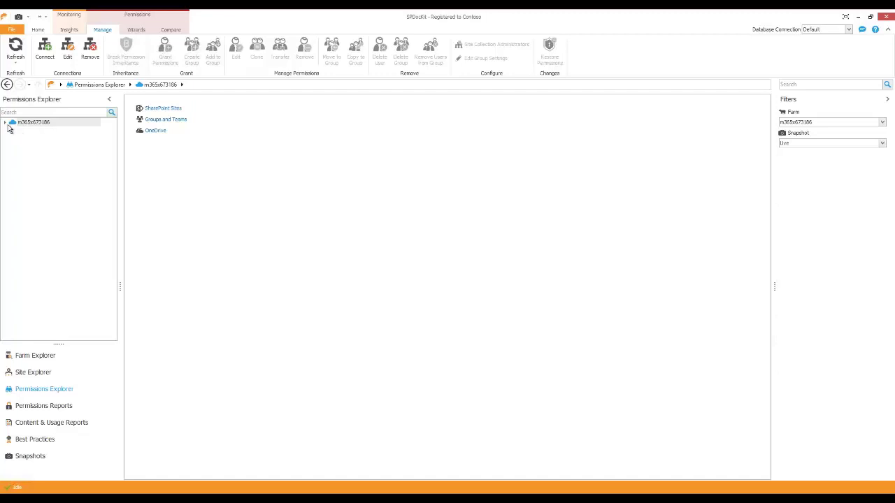
pyautogui.click(6, 124)
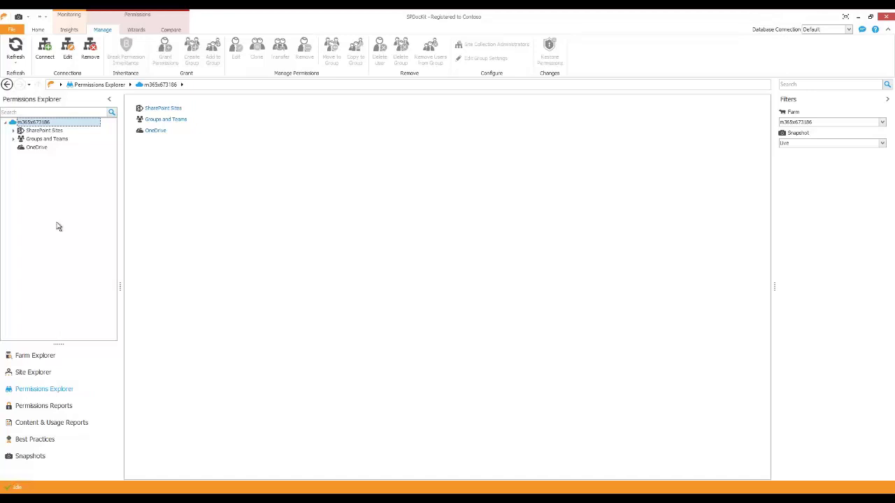
pyautogui.click(14, 131)
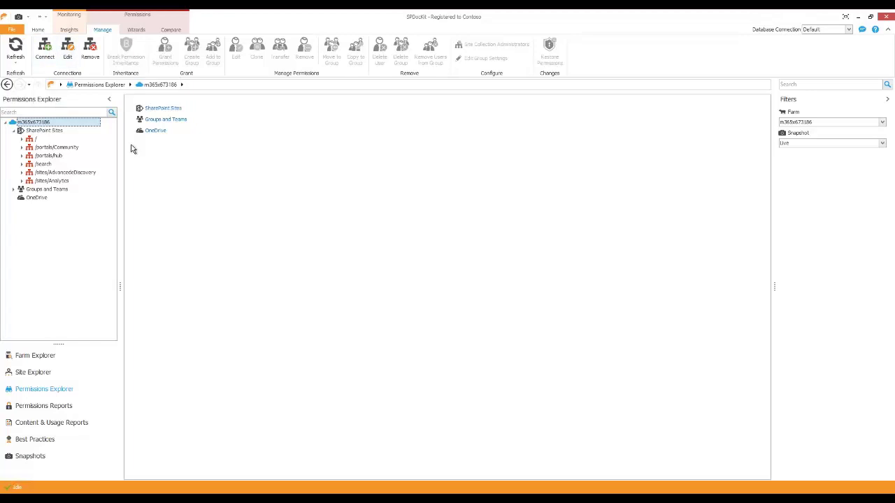
pyautogui.click(22, 139)
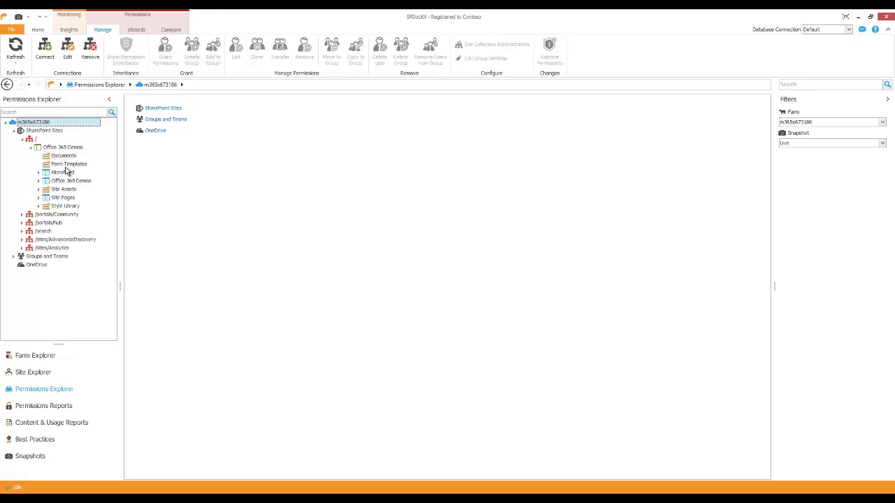
# Open the tenant's Groups and Teams, sign in with the account password and accept the permissions requested by SPDocKit.
pyautogui.click(47, 257)
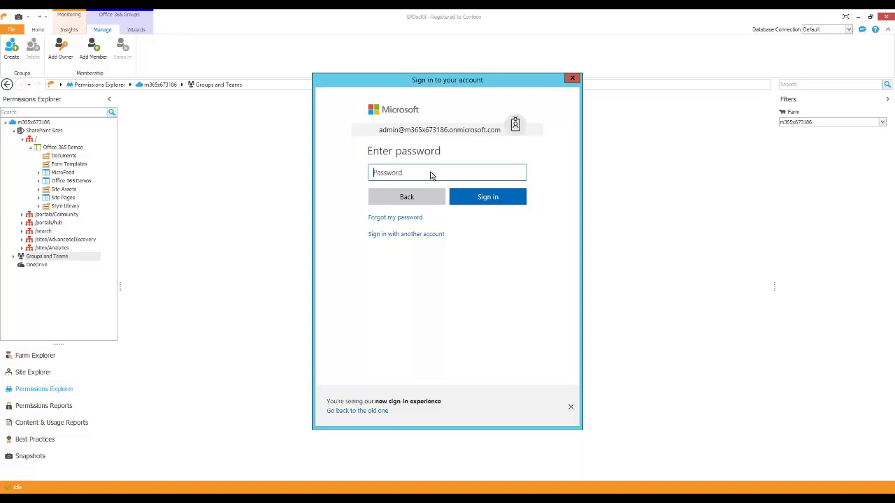
pyautogui.hotkey('ctrl', 'v')
pyautogui.click(470, 202)
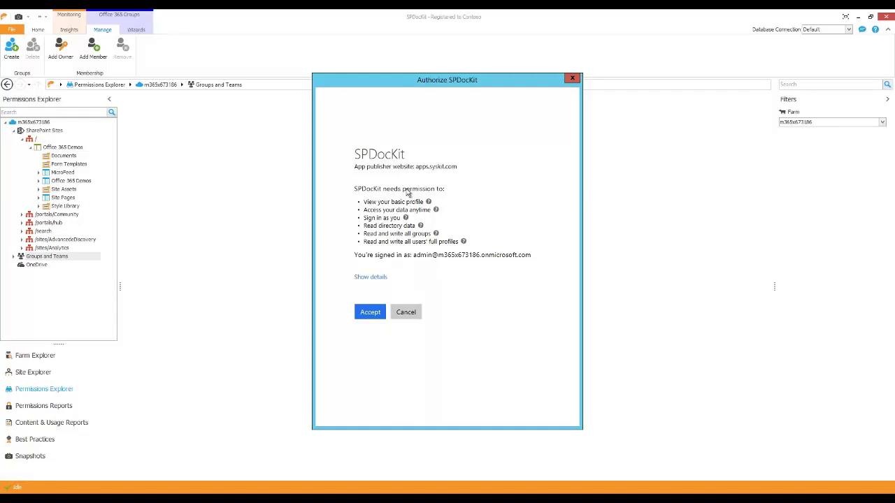
pyautogui.click(368, 315)
pyautogui.click(369, 312)
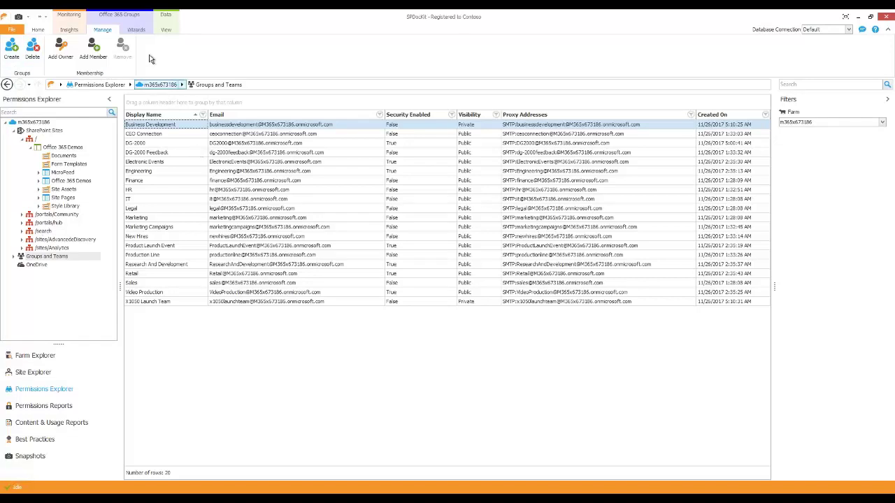
pyautogui.click(143, 31)
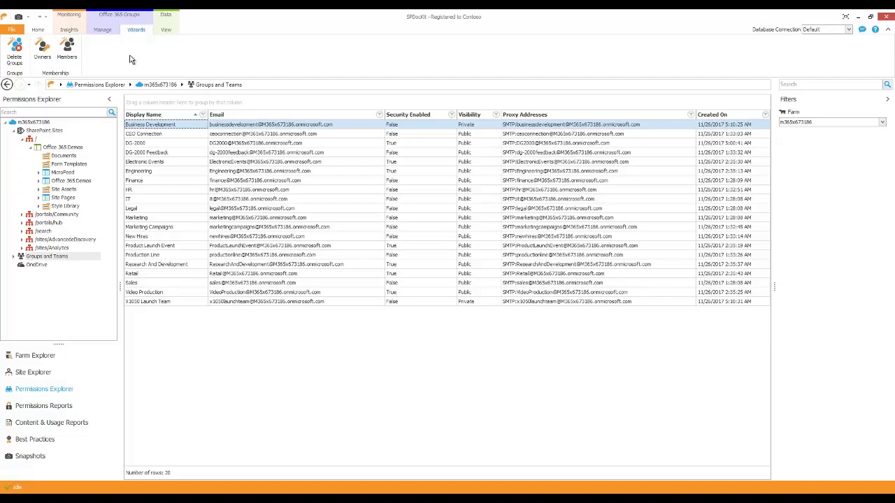
pyautogui.click(103, 30)
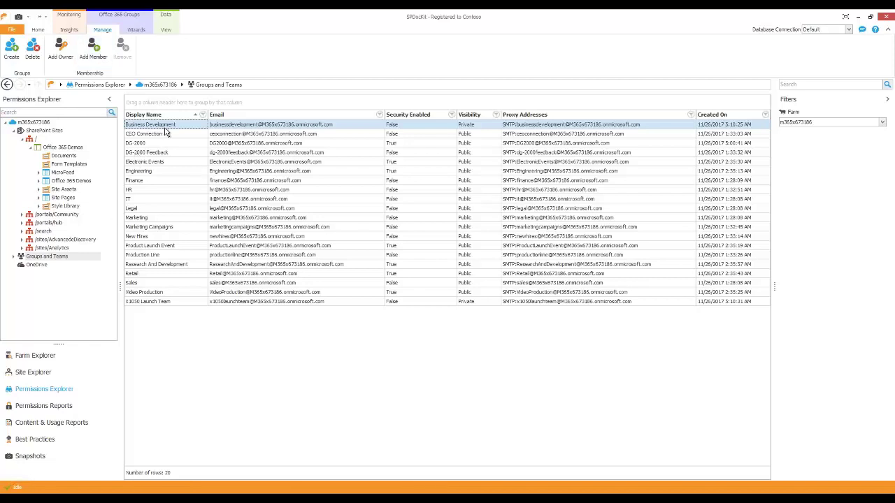
pyautogui.rightClick(166, 132)
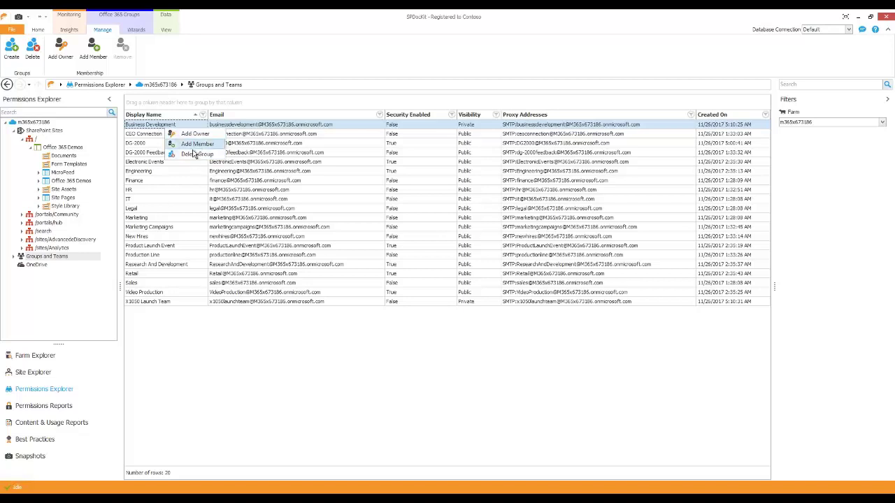
# Expand Groups and Teams in the tenant tree and open the HR group to review its owners and members.
pyautogui.click(13, 257)
pyautogui.scroll(-4, 60, 211)
pyautogui.scroll(1, 72, 165)
pyautogui.scroll(-1, 72, 166)
pyautogui.scroll(1, 68, 181)
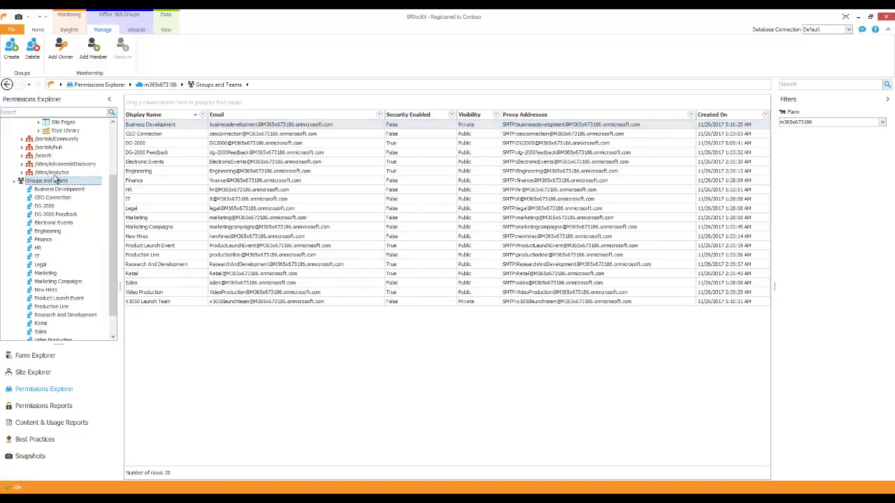
pyautogui.scroll(-1, 59, 193)
pyautogui.scroll(1, 61, 193)
pyautogui.scroll(1, 61, 194)
pyautogui.scroll(-1, 67, 210)
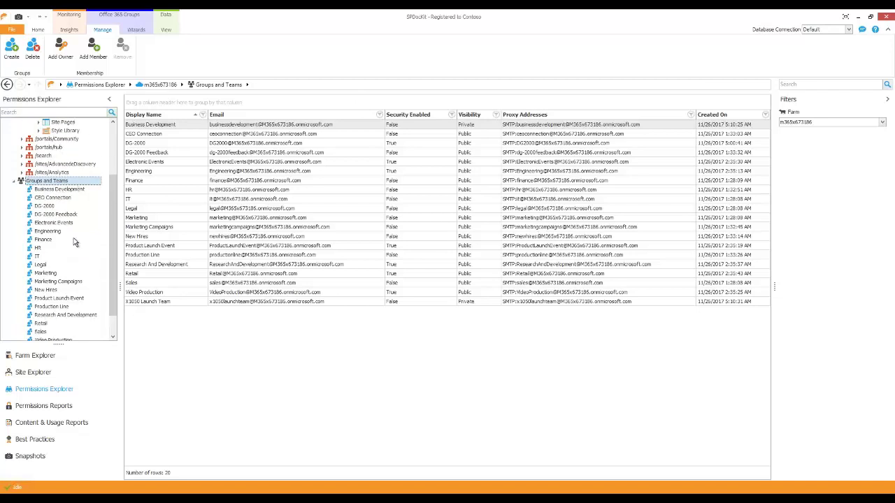
pyautogui.click(38, 249)
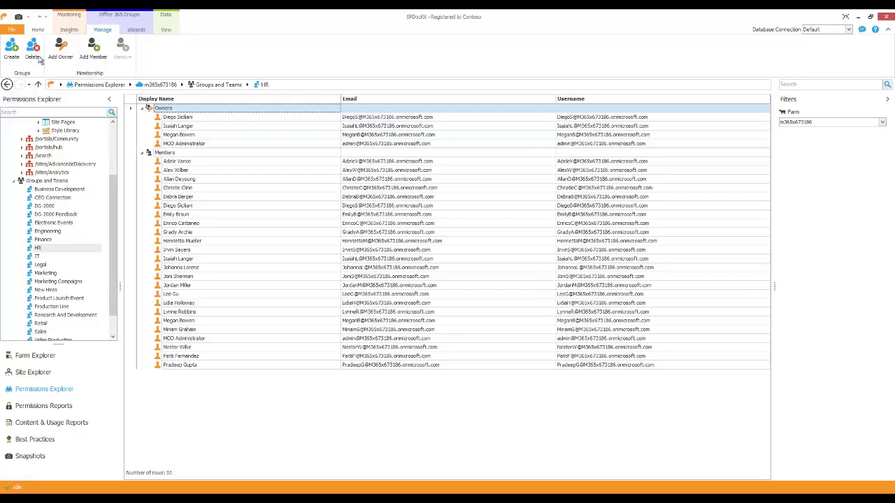
# Create a private Office 365 group named GDPR with the description "This is a GDPR group." and assign an owner.
pyautogui.click(11, 51)
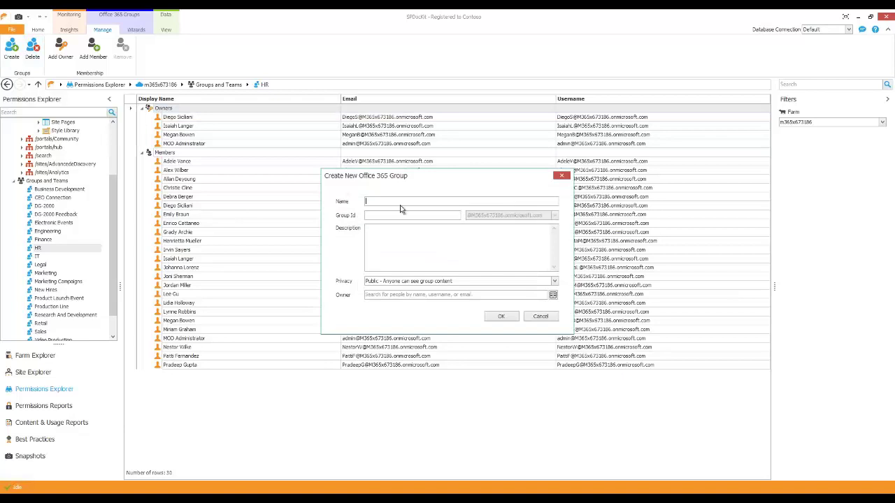
pyautogui.write('GDPR')
pyautogui.click(469, 235)
pyautogui.click(384, 282)
pyautogui.click(390, 297)
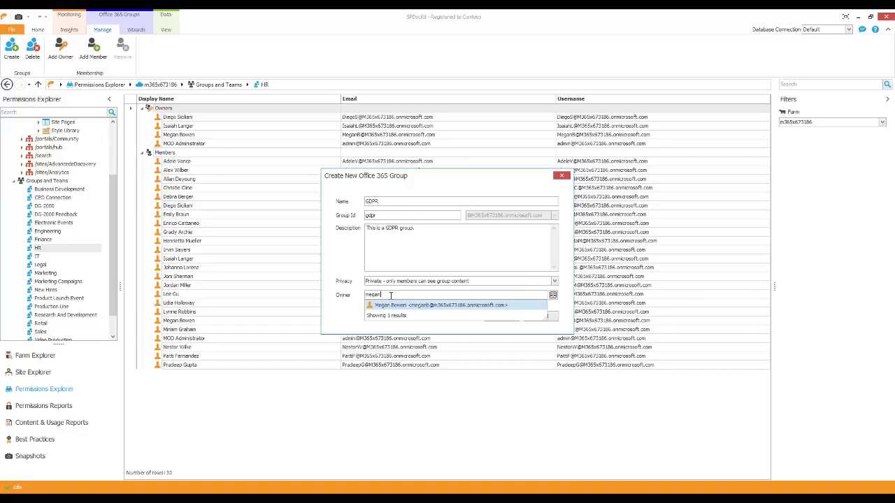
pyautogui.click(423, 307)
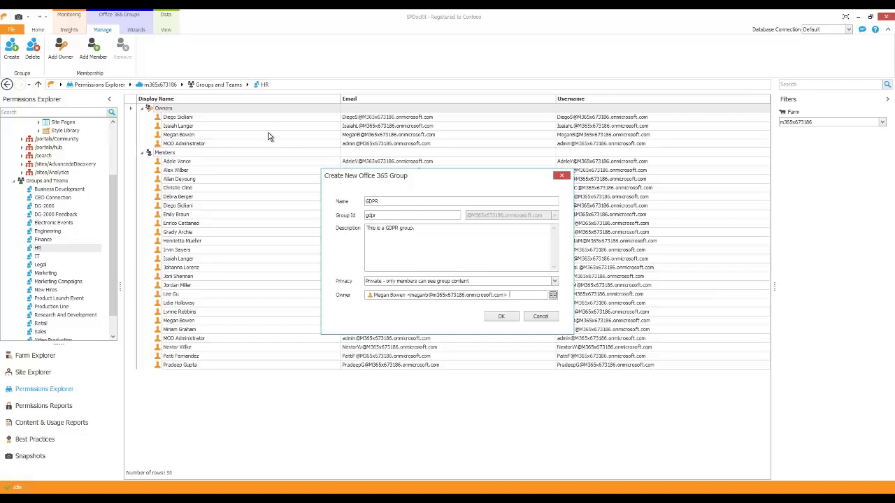
pyautogui.click(495, 315)
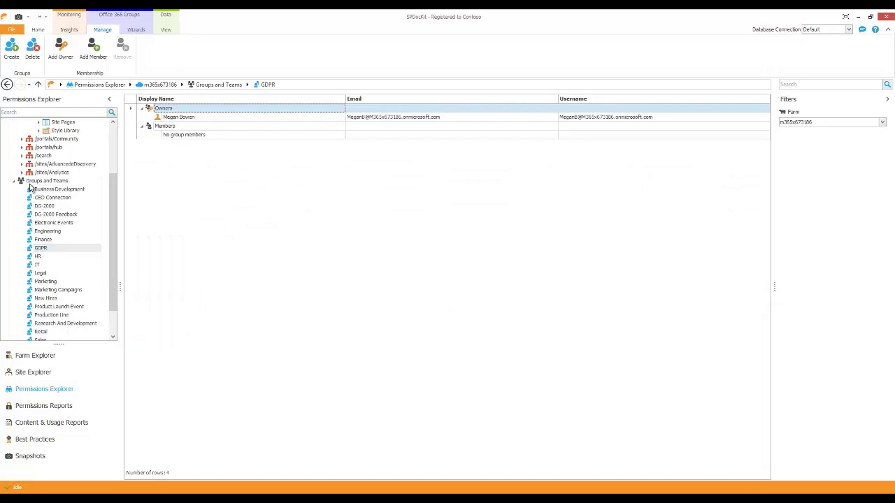
# Add a member to the GDPR group by searching the directory for the person's first name and choosing the matching account.
pyautogui.scroll(-2, 112, 196)
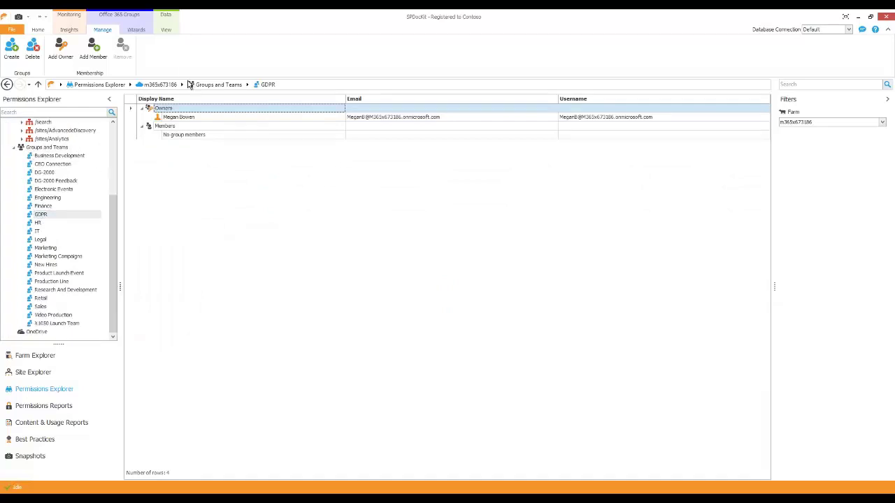
pyautogui.rightClick(166, 127)
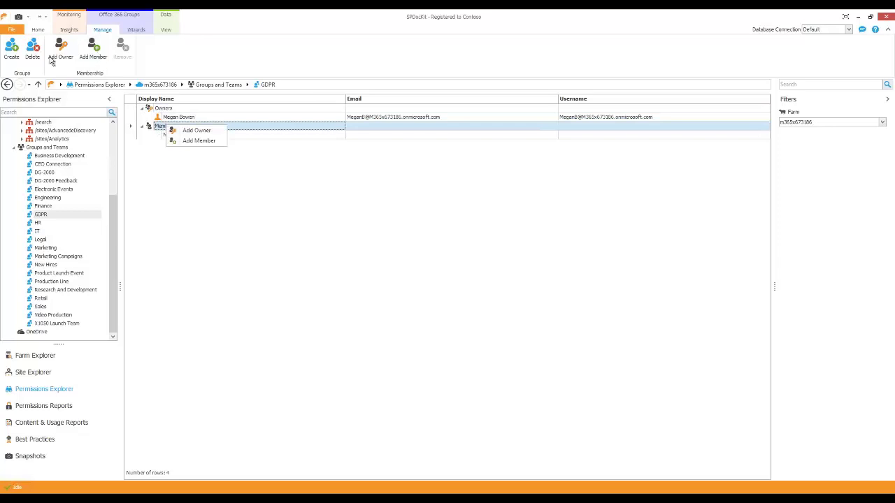
pyautogui.click(96, 59)
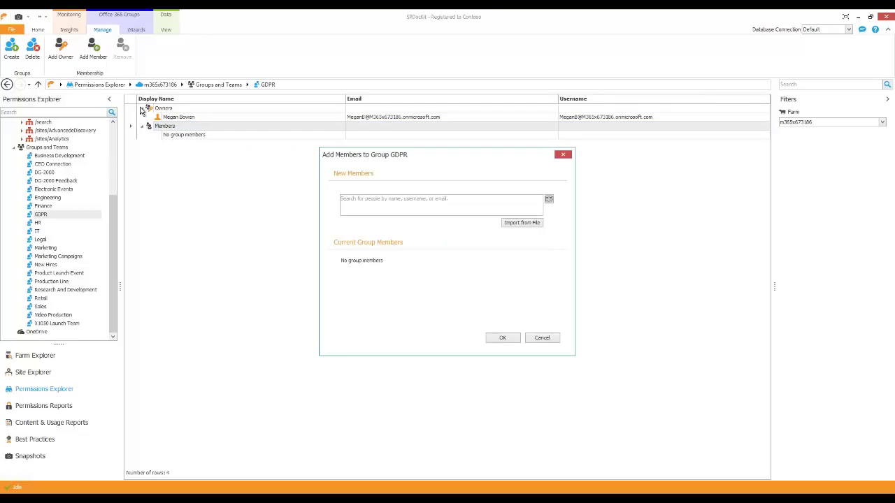
pyautogui.click(416, 198)
pyautogui.write('adele')
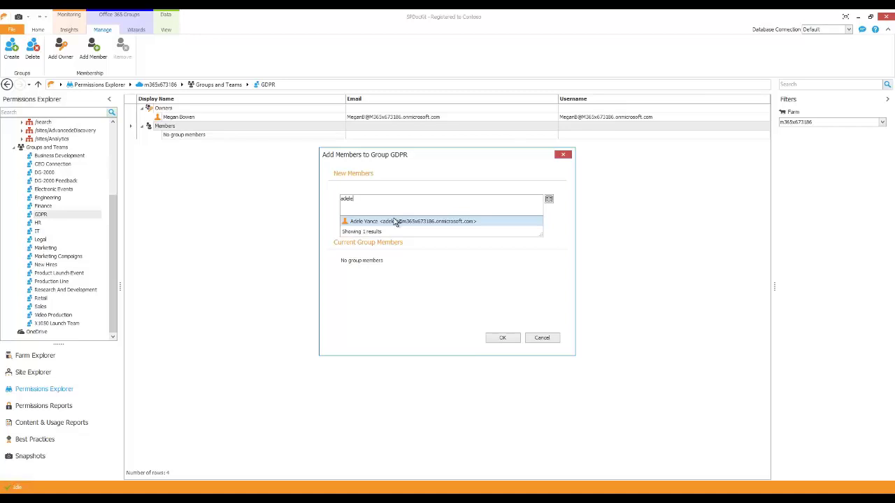
pyautogui.click(396, 223)
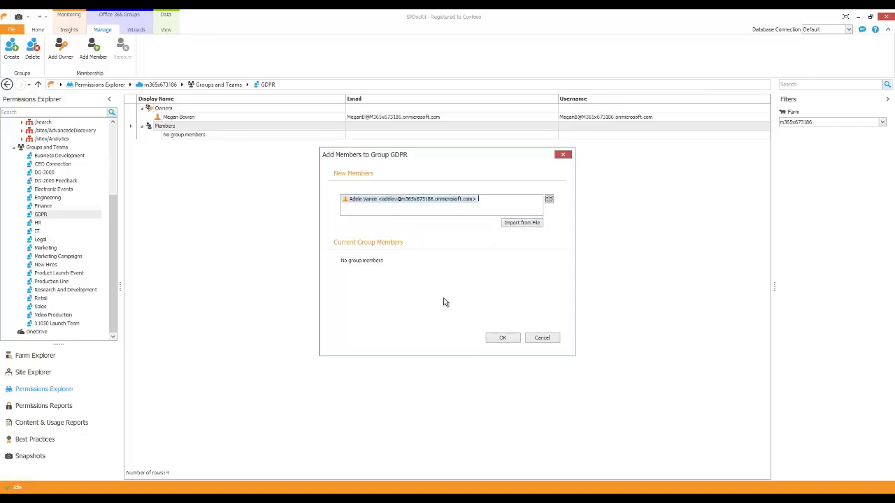
pyautogui.click(500, 339)
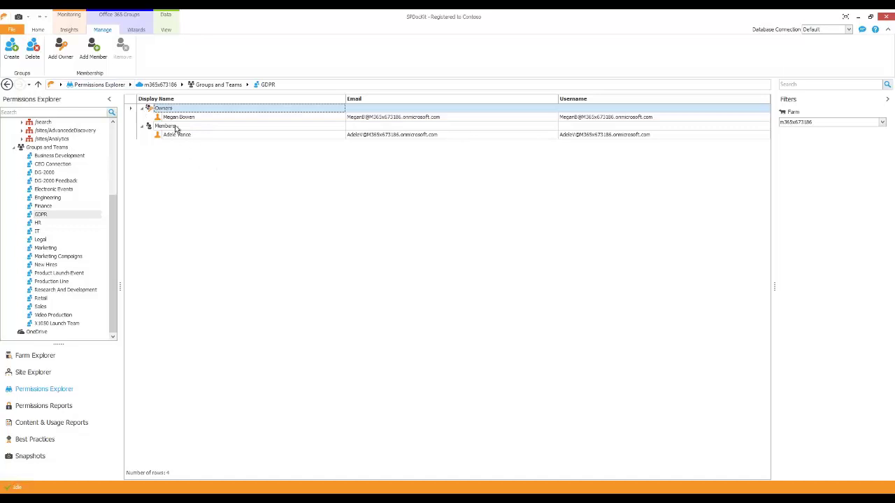
# Start adding more members to the GDPR group and review the account list in the GDPR Team file in Notepad, then close it.
pyautogui.click(102, 51)
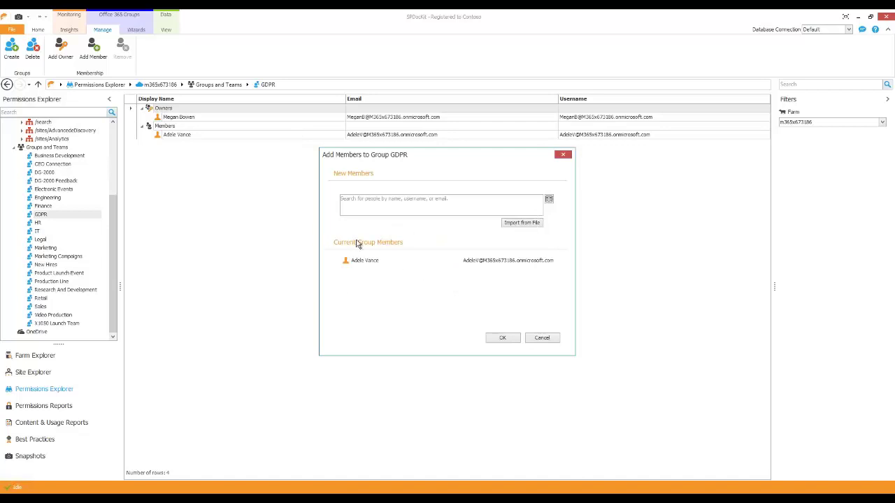
pyautogui.click(381, 204)
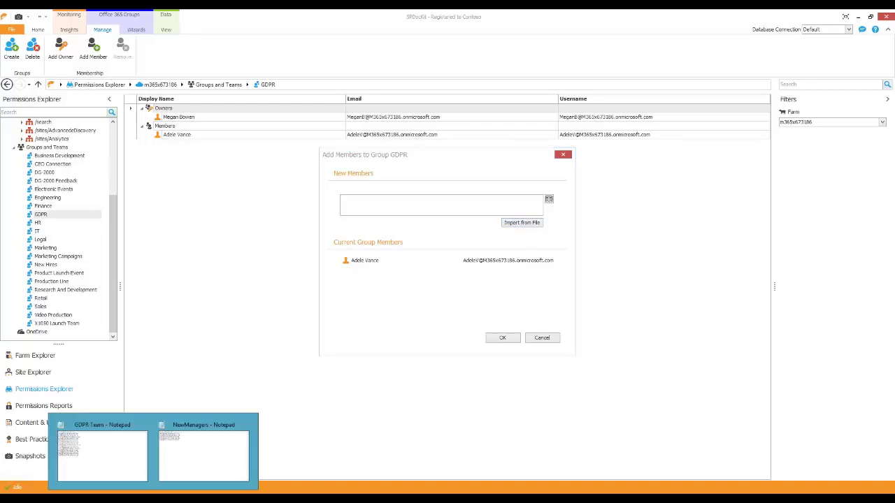
pyautogui.click(136, 464)
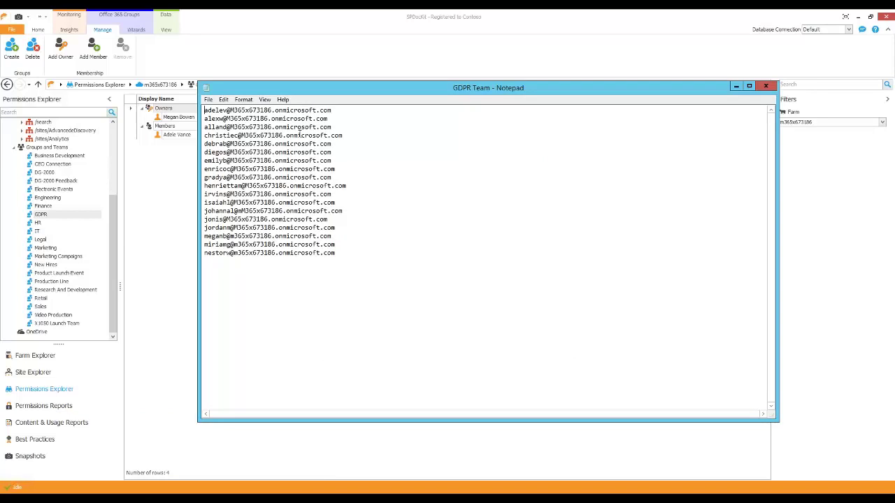
pyautogui.hotkey('ctrl', 'a')
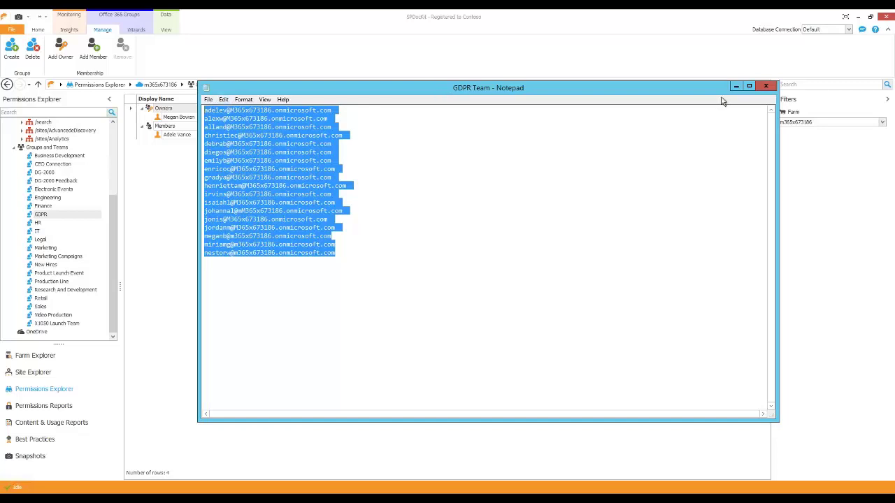
pyautogui.click(765, 86)
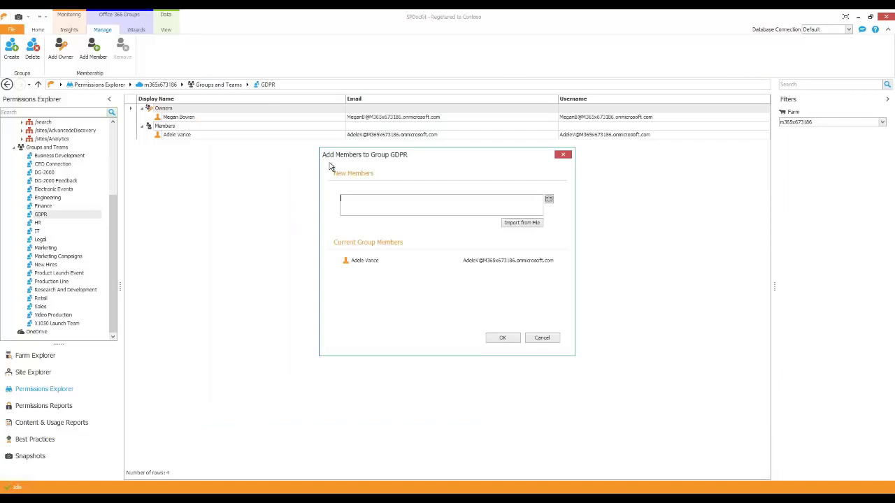
# Import the GDPR Team text file from the Desktop as new group members, using column0 for usernames, and apply the additions.
pyautogui.click(521, 222)
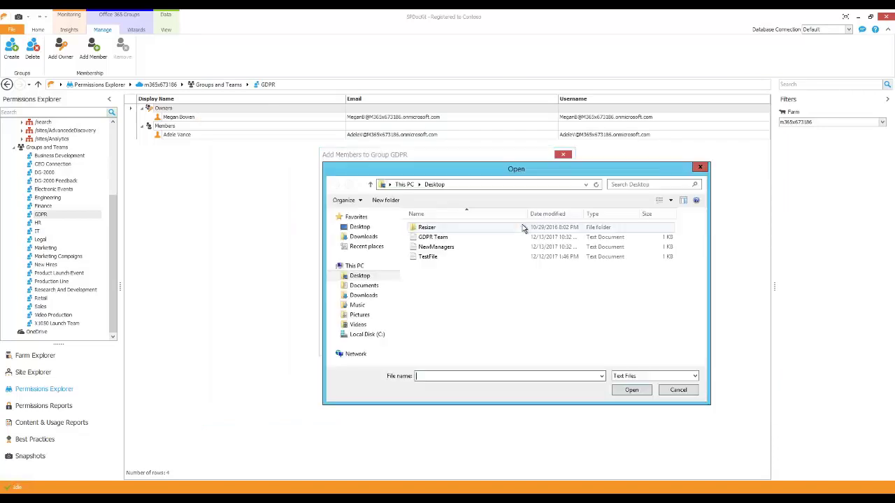
pyautogui.click(434, 237)
pyautogui.click(631, 390)
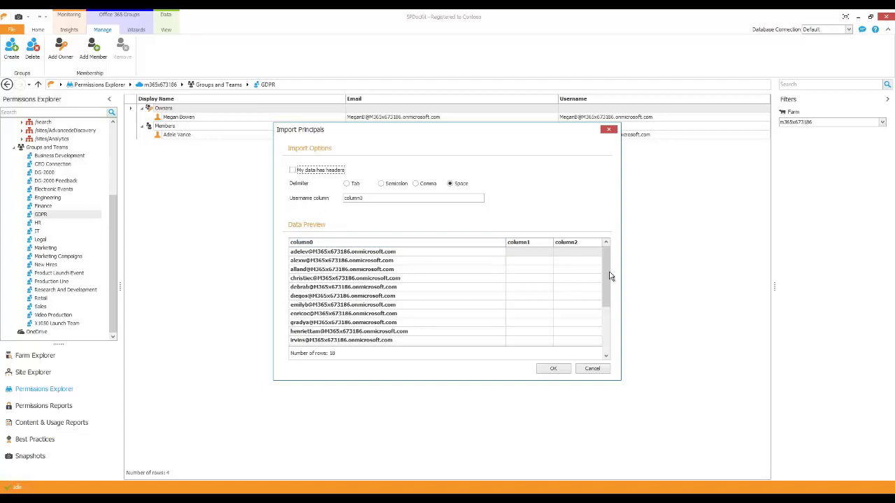
pyautogui.scroll(-2, 606, 297)
pyautogui.scroll(2, 607, 297)
pyautogui.click(558, 373)
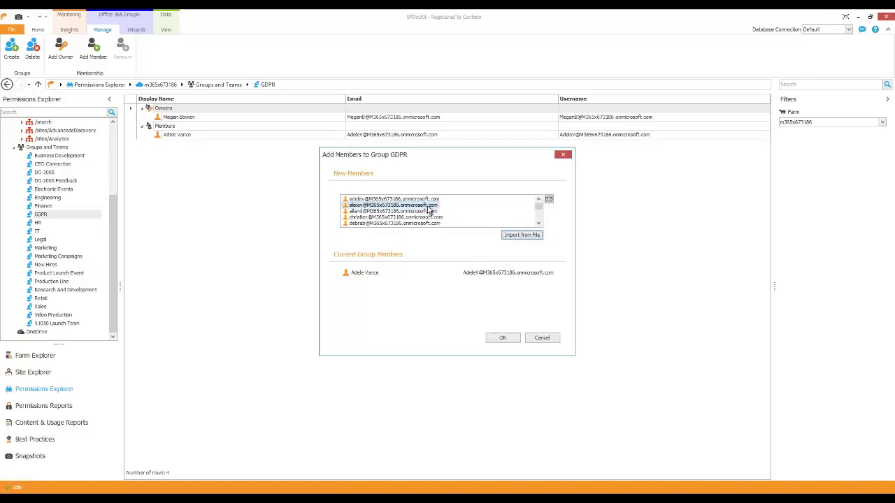
pyautogui.click(502, 338)
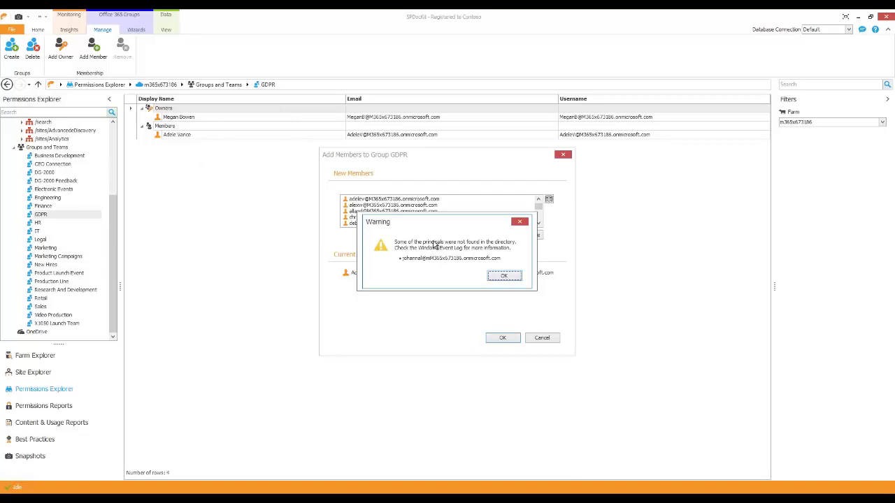
pyautogui.moveTo(428, 225); pyautogui.dragTo(428, 282)
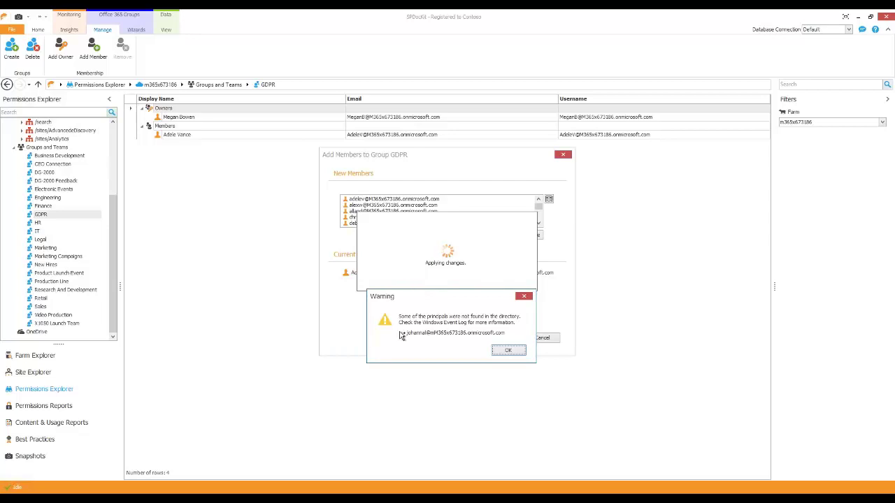
pyautogui.click(506, 353)
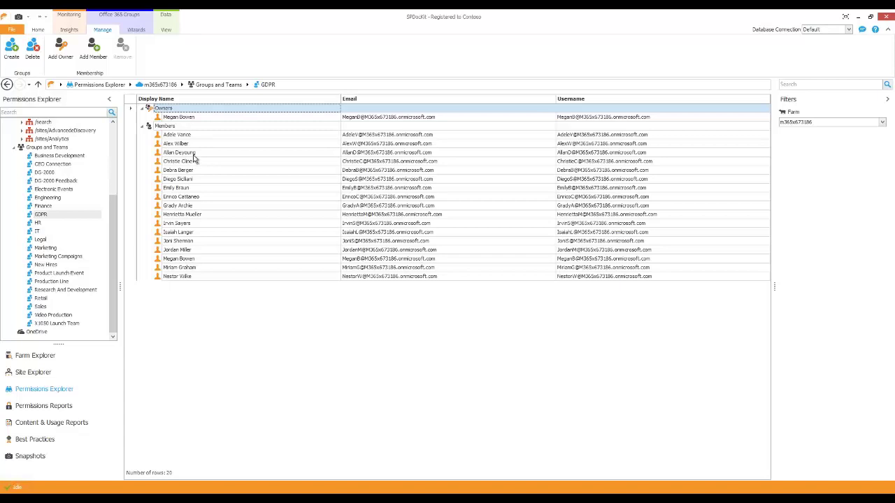
# Add a second owner to the GDPR group by searching for the person's first name and choosing the matching account.
pyautogui.click(62, 58)
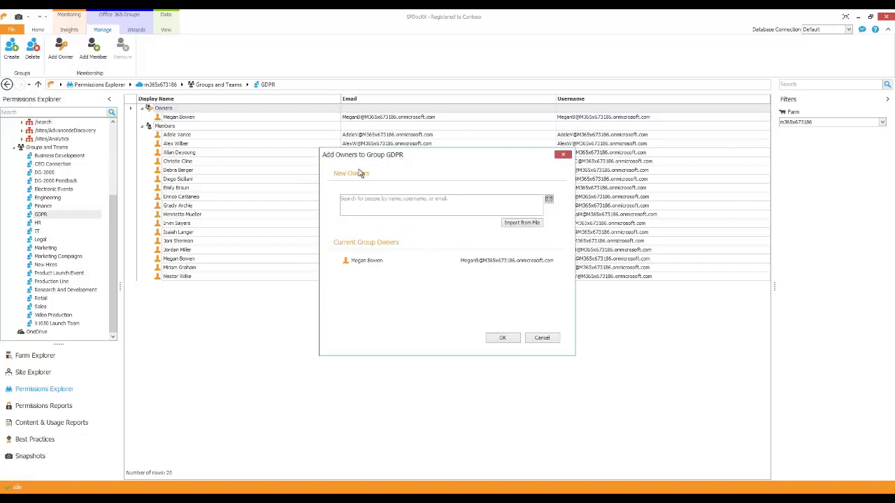
pyautogui.click(355, 202)
pyautogui.write('miri')
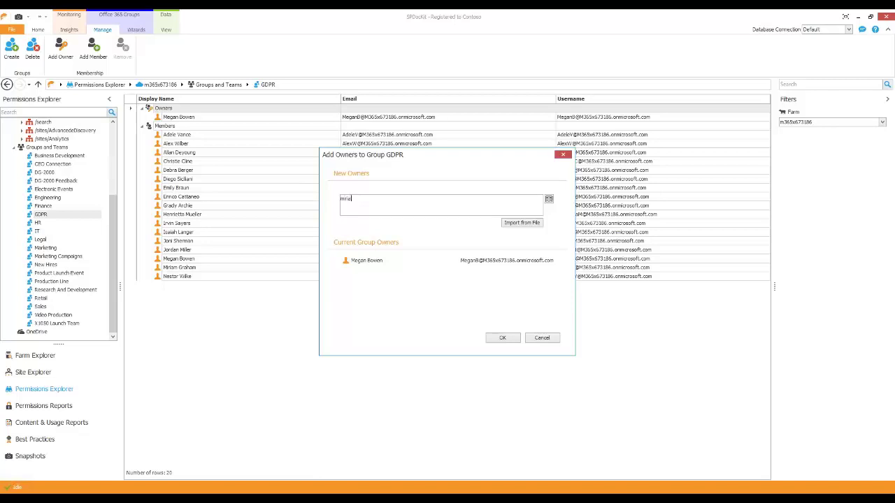
pyautogui.write('am')
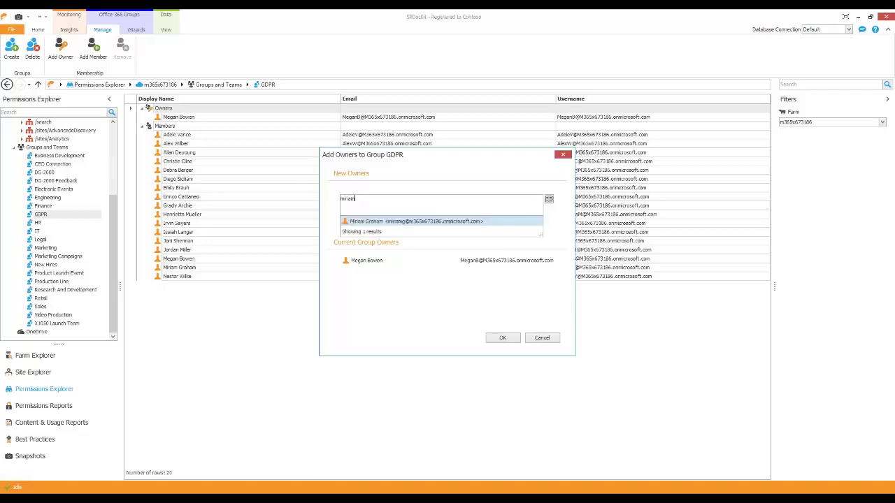
pyautogui.click(381, 222)
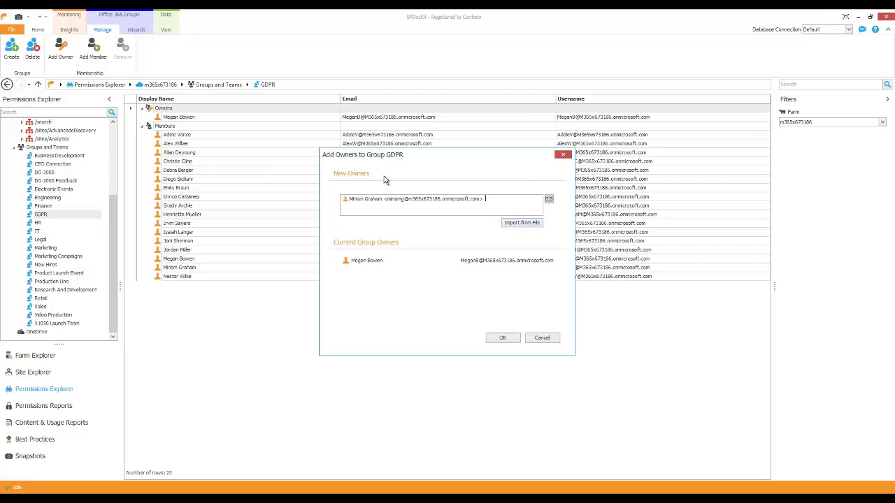
pyautogui.click(503, 338)
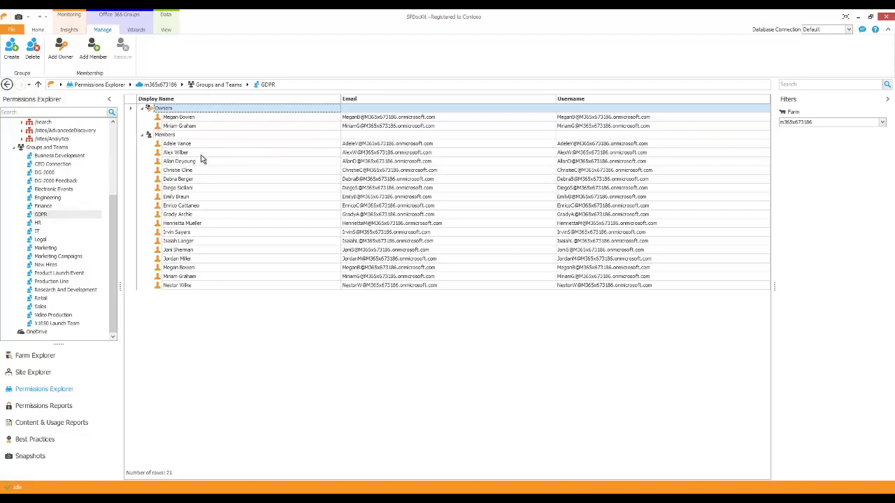
# Remove the fifth listed member from the GDPR group and confirm the removal.
pyautogui.rightClick(193, 181)
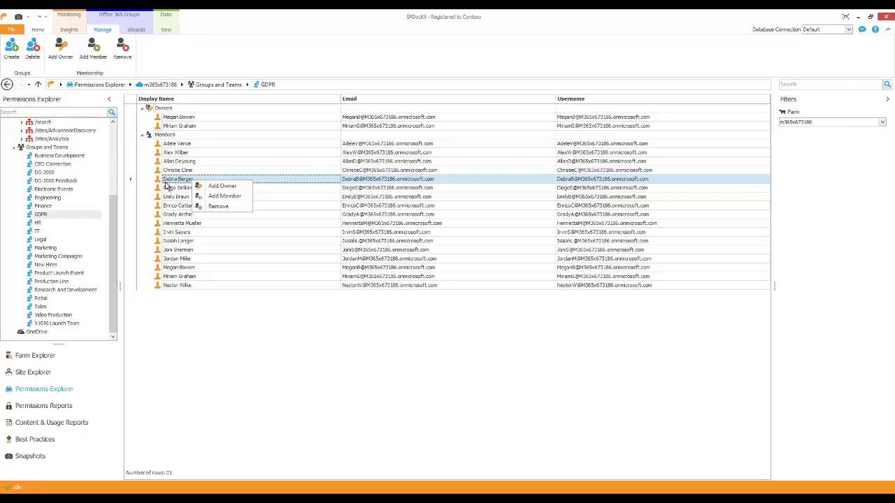
pyautogui.click(213, 207)
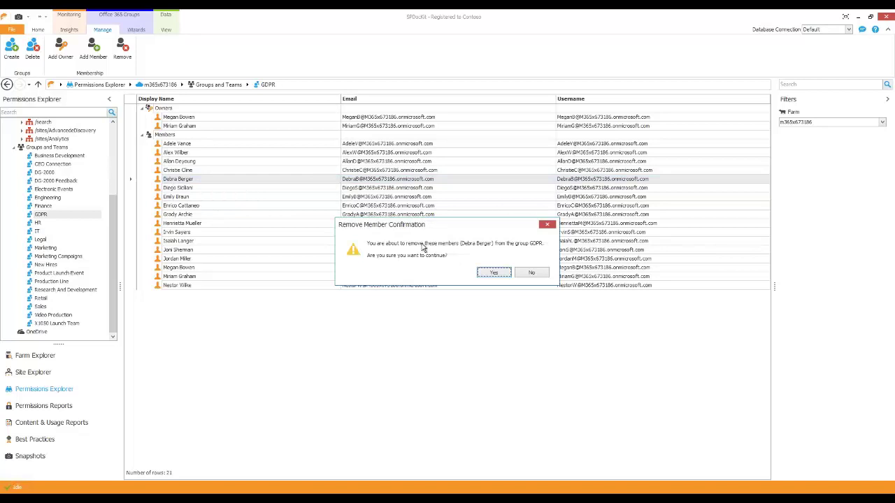
pyautogui.click(496, 274)
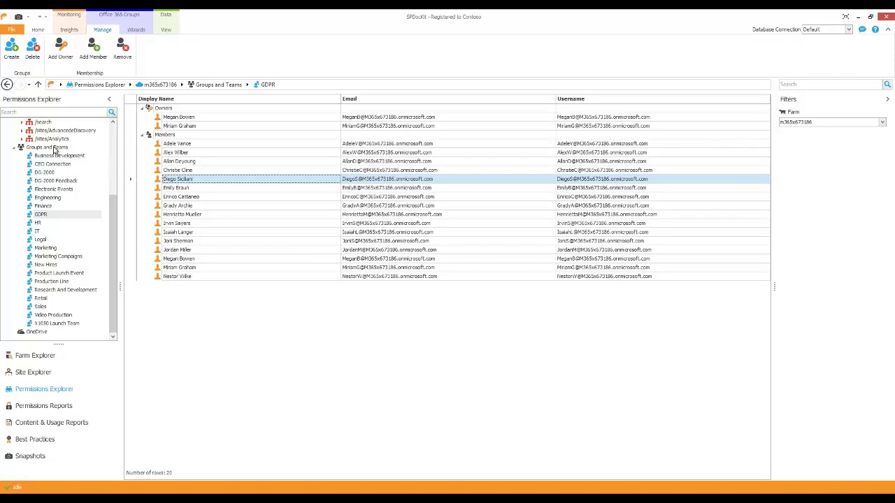
# Delete the X1050 Launch Team group from Groups and Teams and confirm the deletion.
pyautogui.click(54, 183)
pyautogui.rightClick(55, 185)
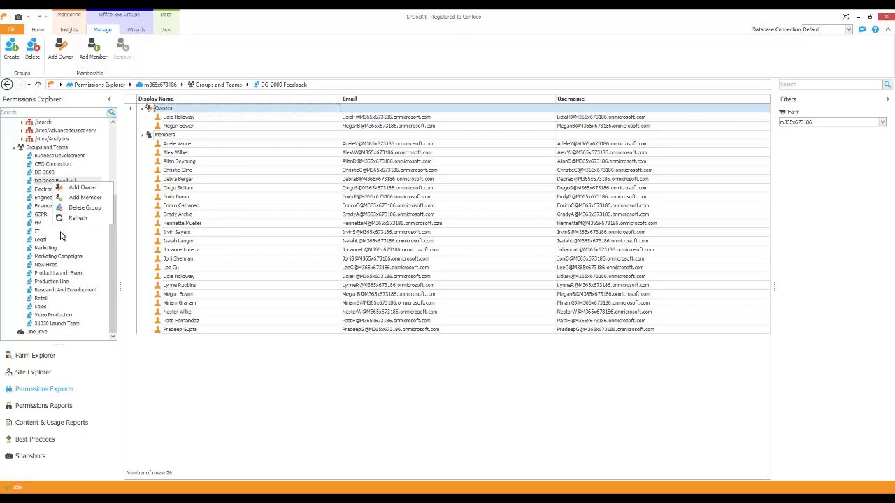
pyautogui.click(56, 325)
pyautogui.rightClick(56, 325)
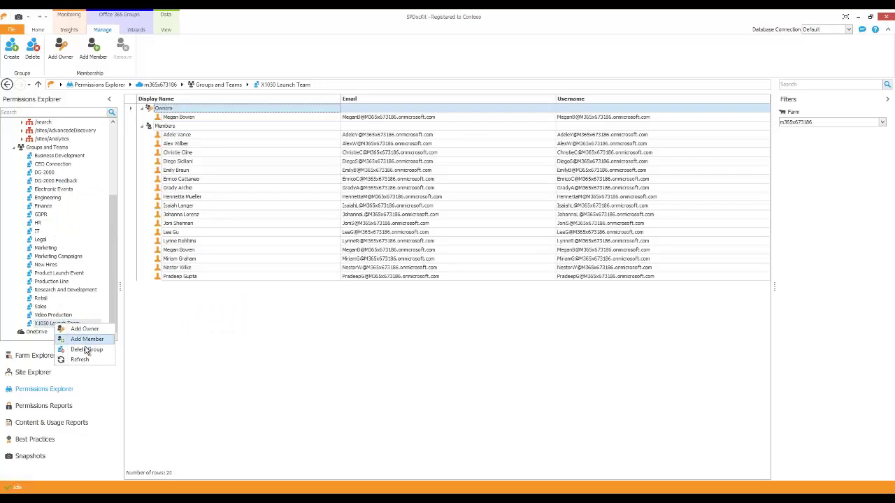
pyautogui.click(86, 350)
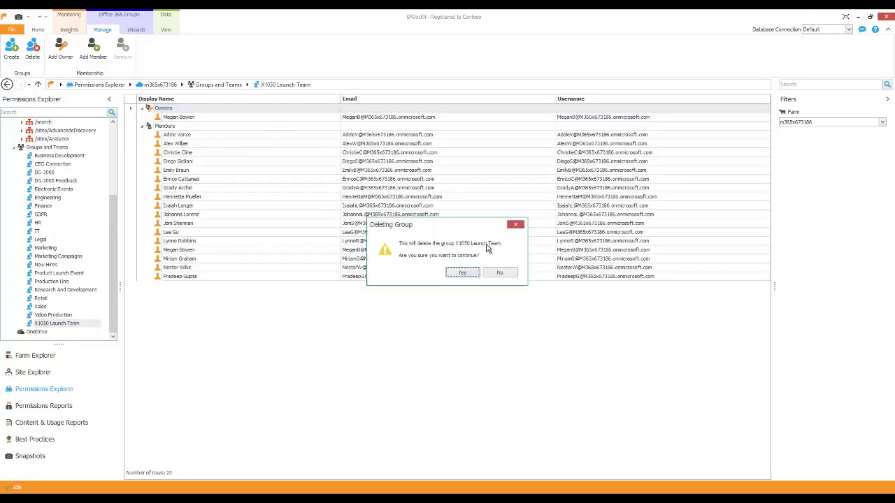
pyautogui.click(469, 274)
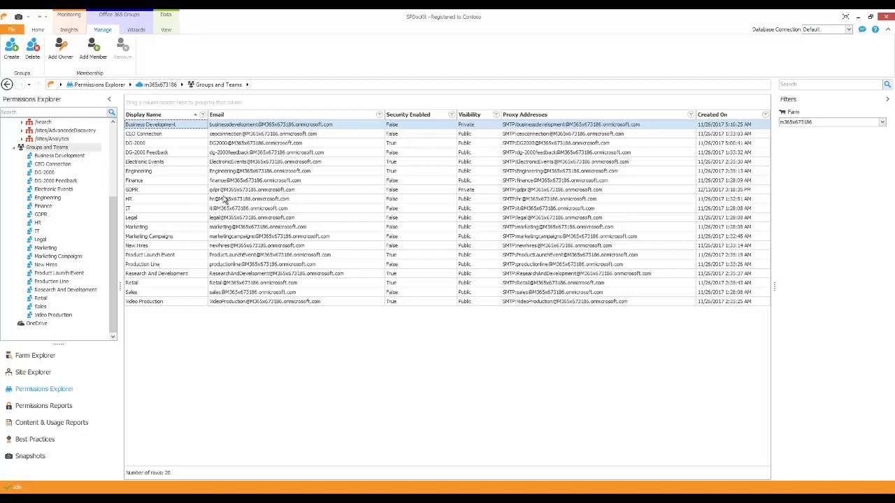
# Start the Delete Teams and Groups Wizard with the Farm scope and continue to the group selection.
pyautogui.click(137, 29)
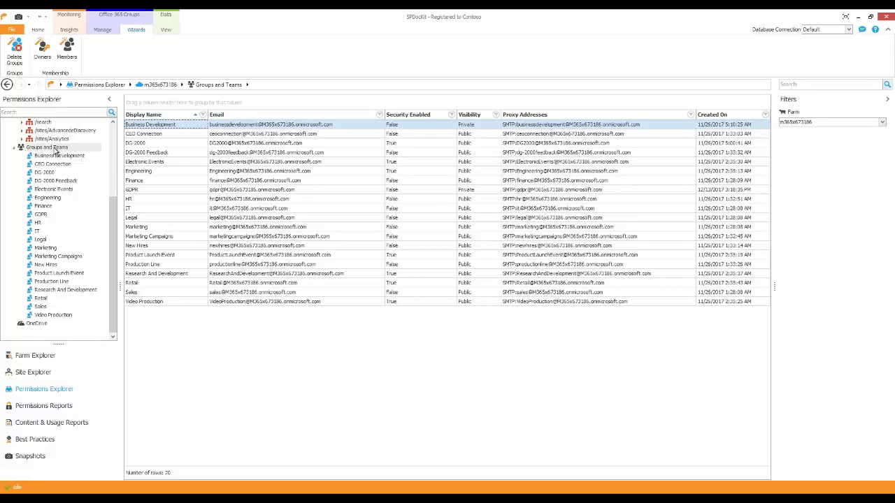
pyautogui.click(14, 61)
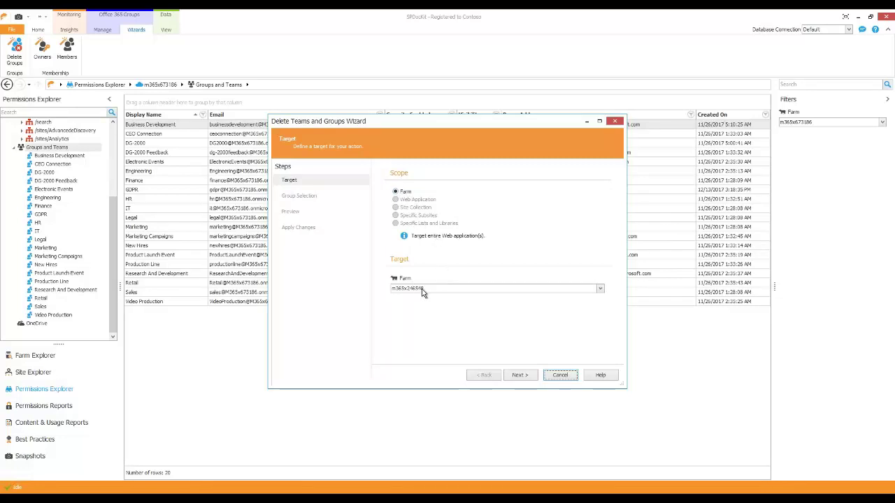
pyautogui.click(518, 376)
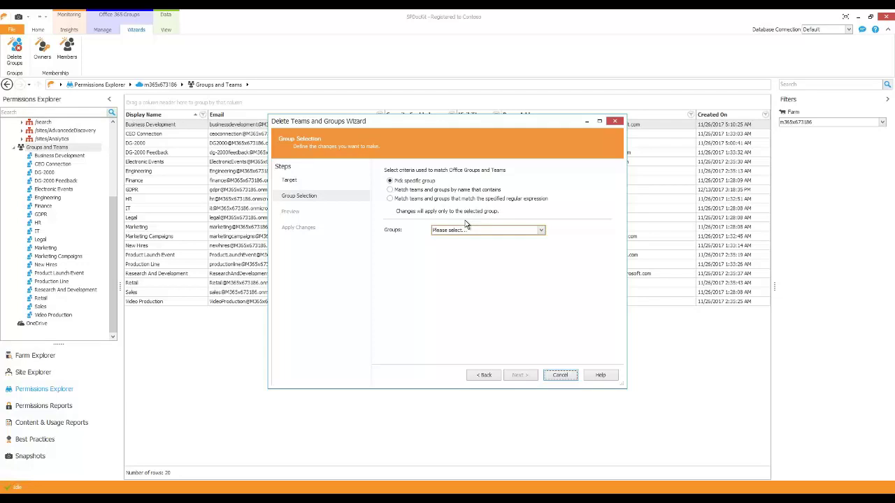
# Examine the wizard's group selection criteria: the list of specific groups, matching by name, and matching by regular expression.
pyautogui.click(542, 232)
pyautogui.scroll(-3, 482, 283)
pyautogui.scroll(-3, 477, 291)
pyautogui.click(439, 291)
pyautogui.click(438, 281)
pyautogui.click(438, 281)
pyautogui.click(439, 292)
pyautogui.click(533, 372)
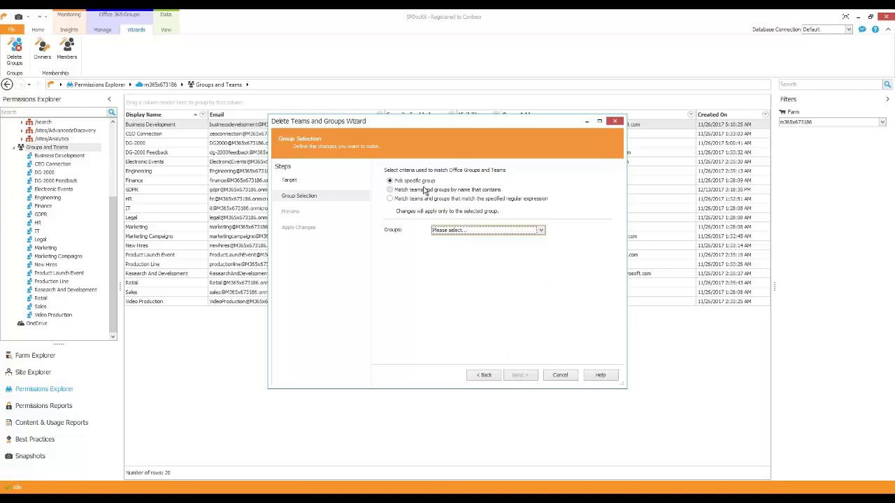
pyautogui.click(407, 193)
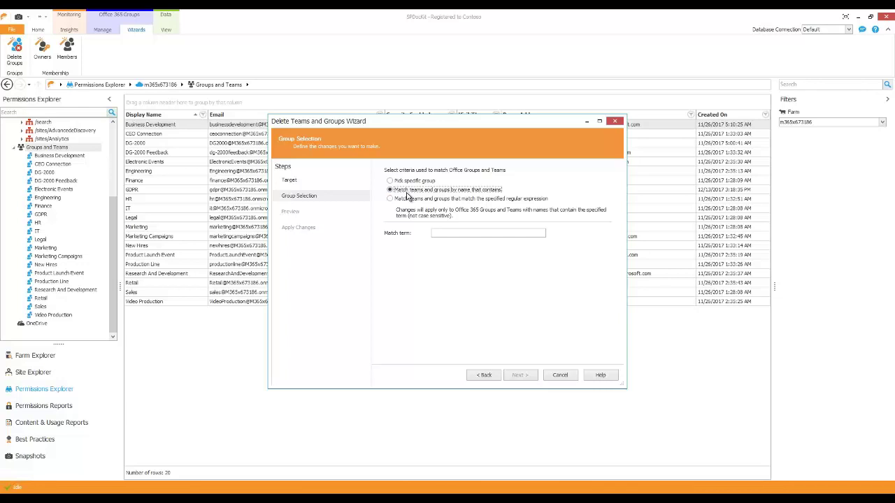
pyautogui.click(407, 200)
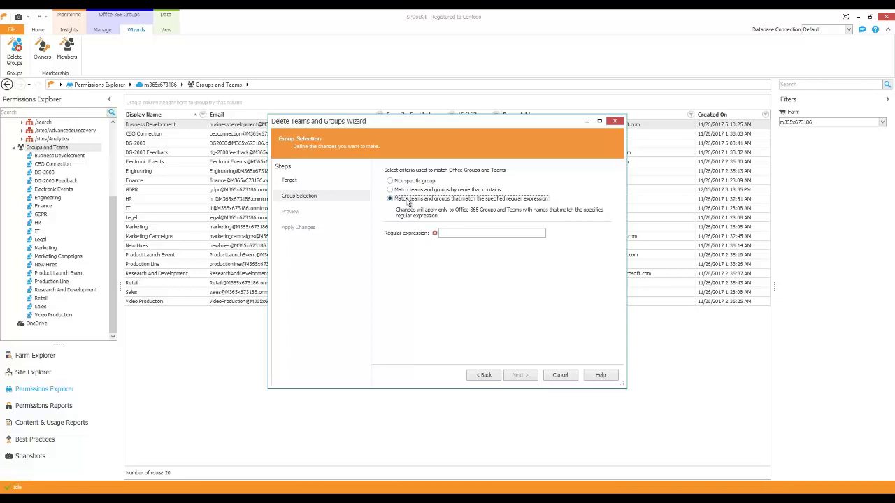
# Set the deletion criteria to match teams and groups whose name contains DG, and generate the changes preview.
pyautogui.click(403, 191)
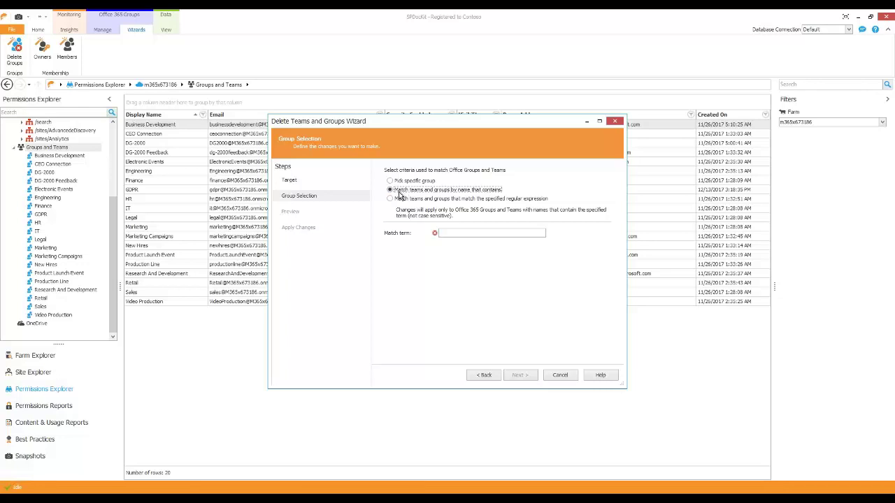
pyautogui.click(447, 233)
pyautogui.write('DG')
pyautogui.click(520, 379)
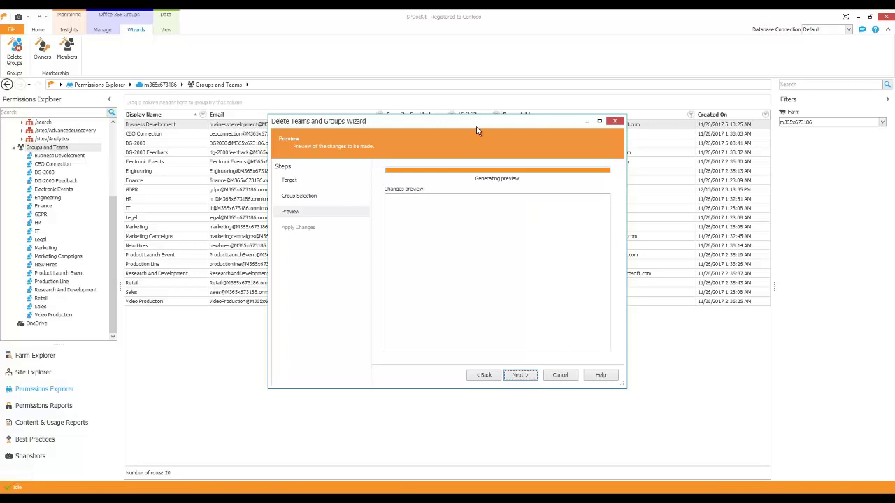
pyautogui.moveTo(480, 125); pyautogui.dragTo(446, 108)
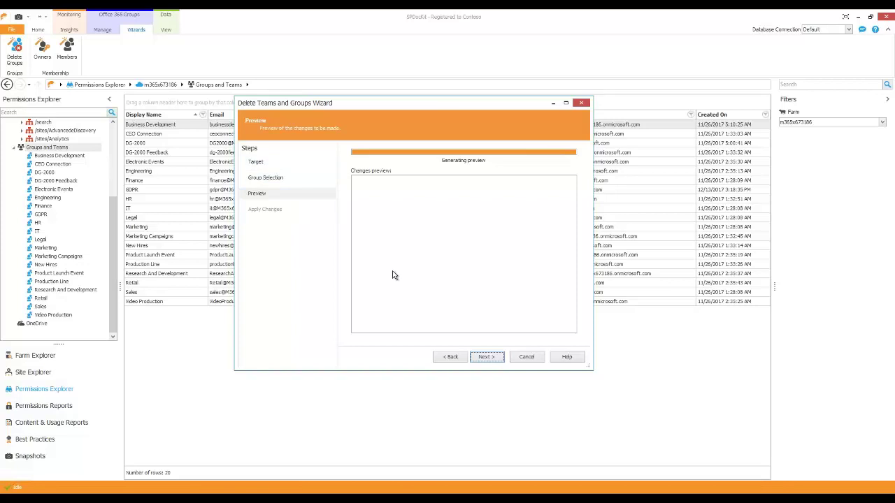
# Return to the wizard's target, set the farm to m365x673186, and regenerate the preview with the same match term.
pyautogui.click(258, 162)
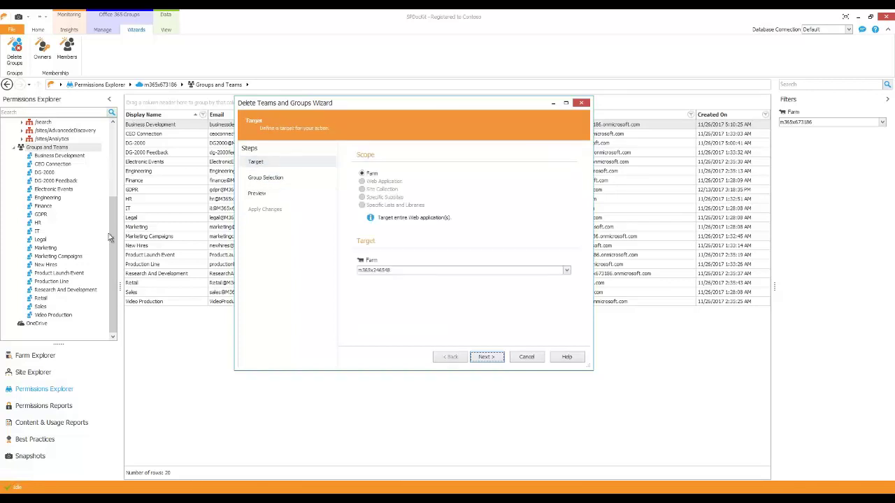
pyautogui.click(481, 271)
pyautogui.doubleClick(385, 312)
pyautogui.click(497, 357)
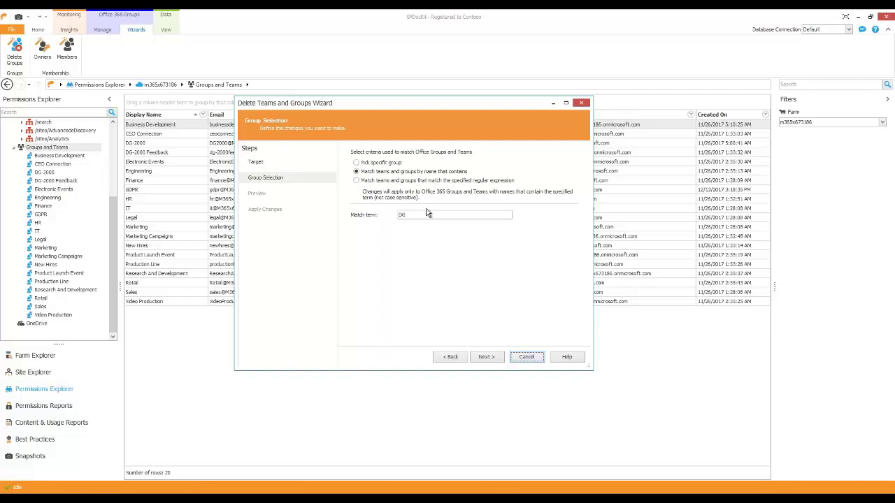
pyautogui.click(486, 357)
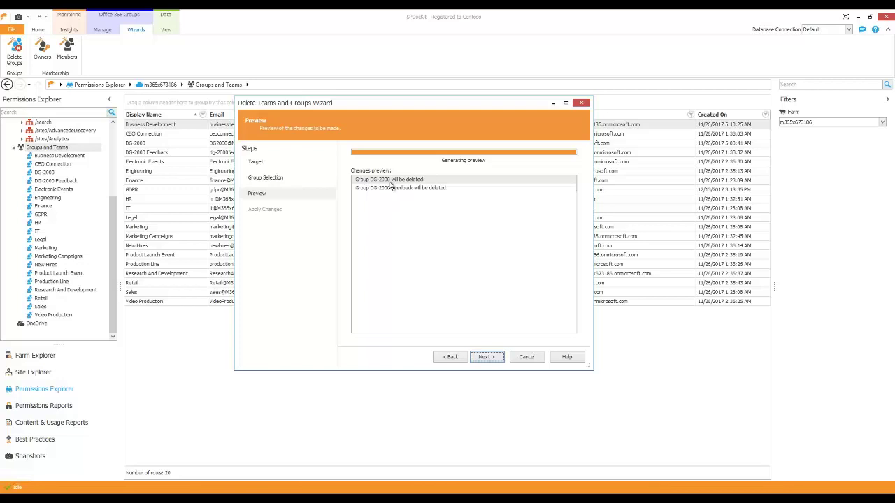
# Recheck the group selection and preview, apply the deletion of DG-2000 and DG-2000 Feedback, and finish the wizard.
pyautogui.click(451, 358)
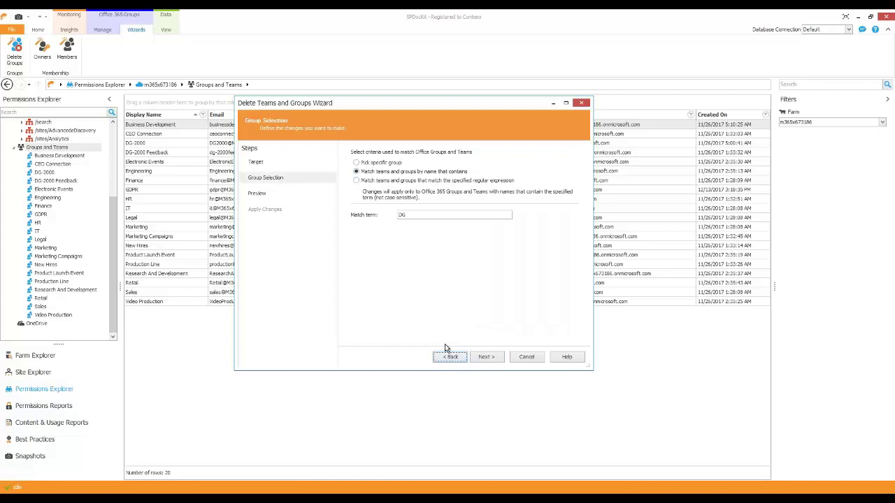
pyautogui.click(486, 357)
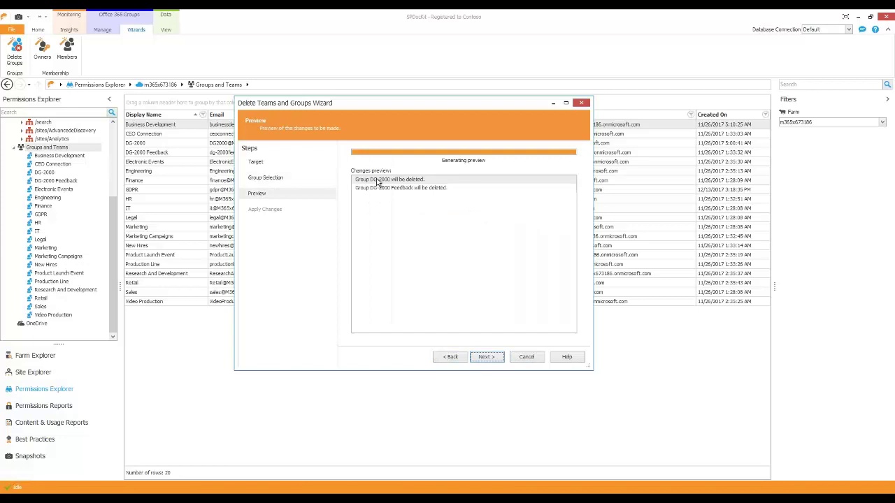
pyautogui.click(482, 357)
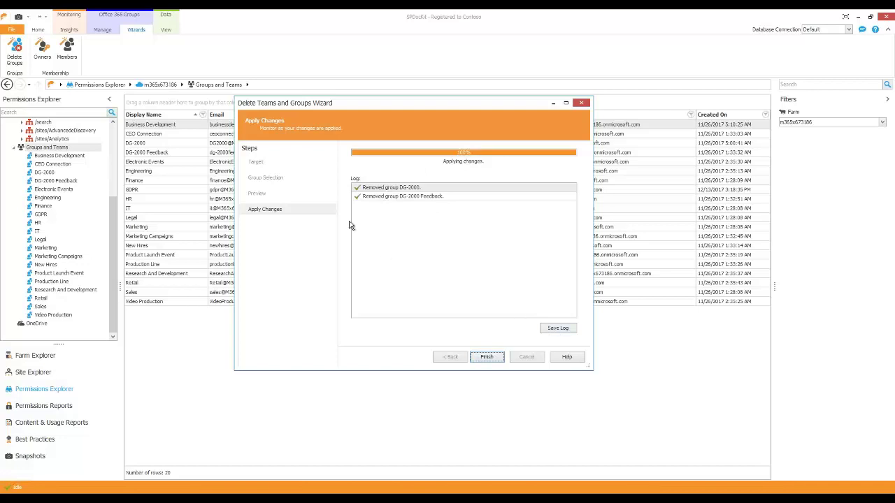
pyautogui.click(478, 358)
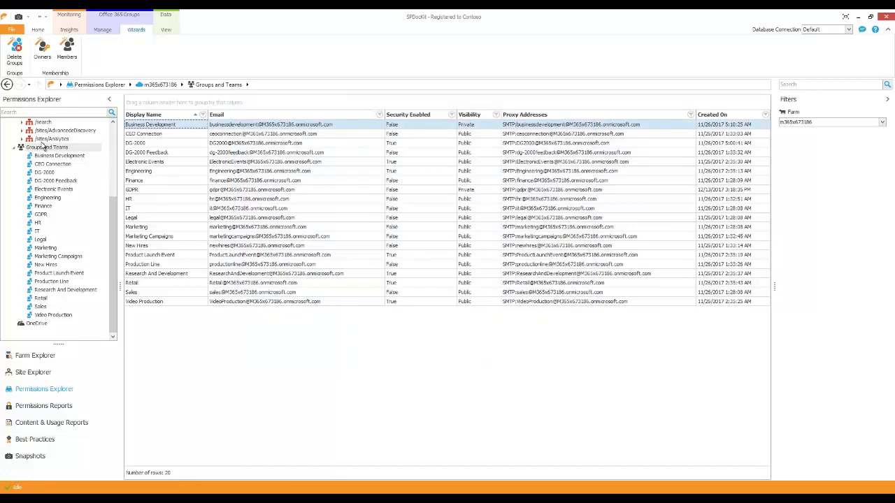
# Refresh the Groups and Teams node and expand it again to list the current groups.
pyautogui.click(20, 148)
pyautogui.rightClick(28, 147)
pyautogui.click(46, 155)
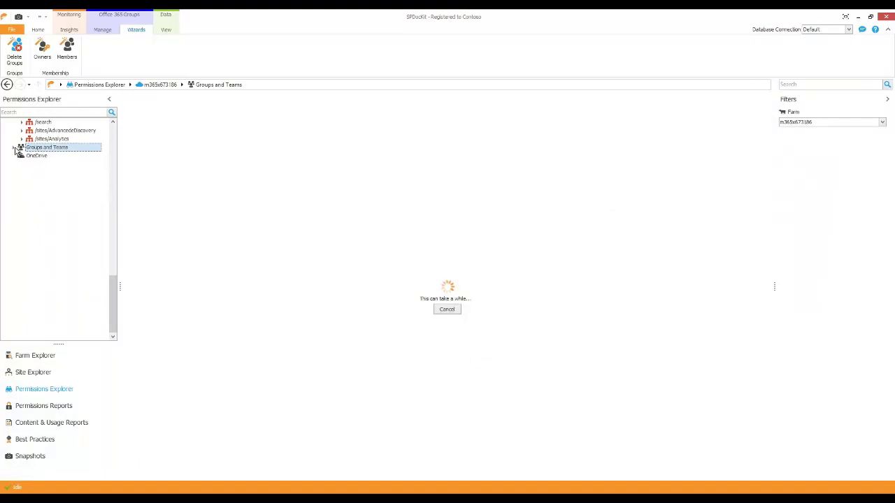
pyautogui.click(14, 148)
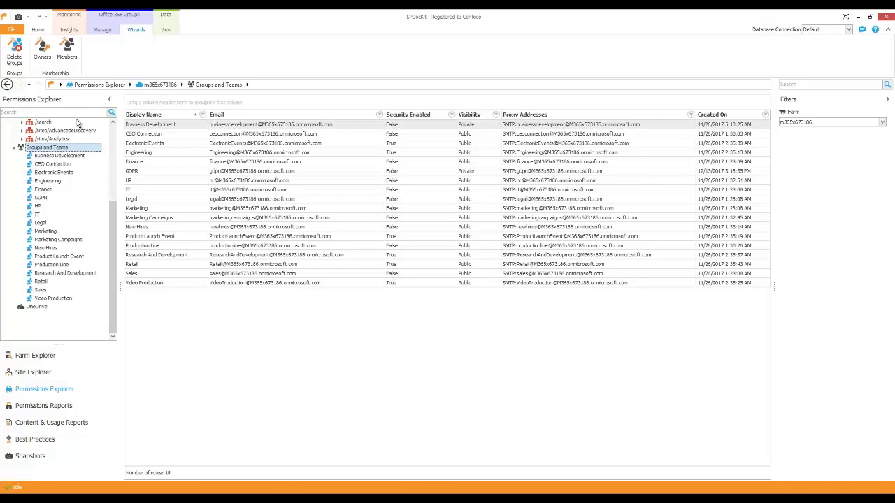
# Start the Teams and Groups Membership Wizard to remove users from all groups, targeting the m365x673186 farm.
pyautogui.click(68, 63)
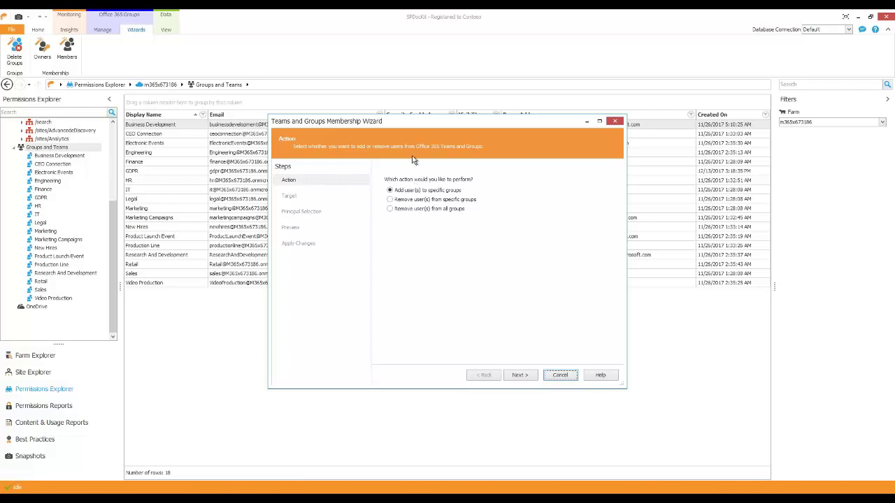
pyautogui.click(435, 215)
pyautogui.click(436, 212)
pyautogui.click(521, 378)
pyautogui.click(435, 289)
pyautogui.click(424, 330)
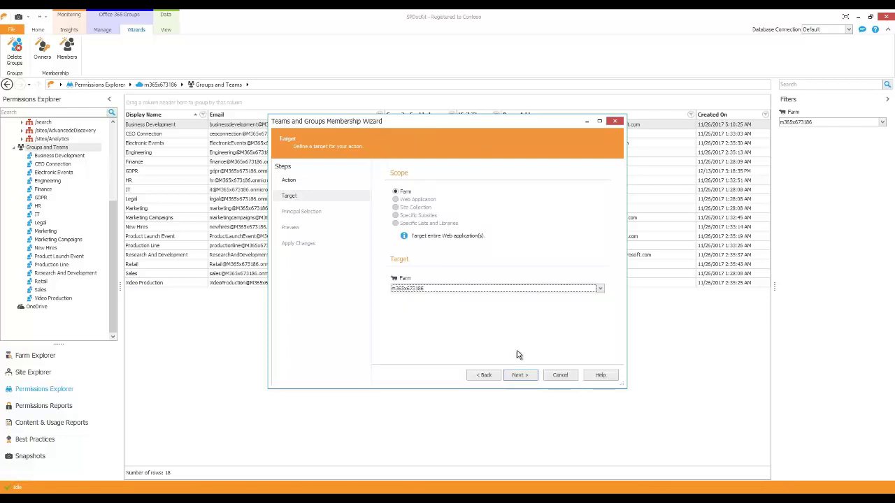
pyautogui.click(519, 376)
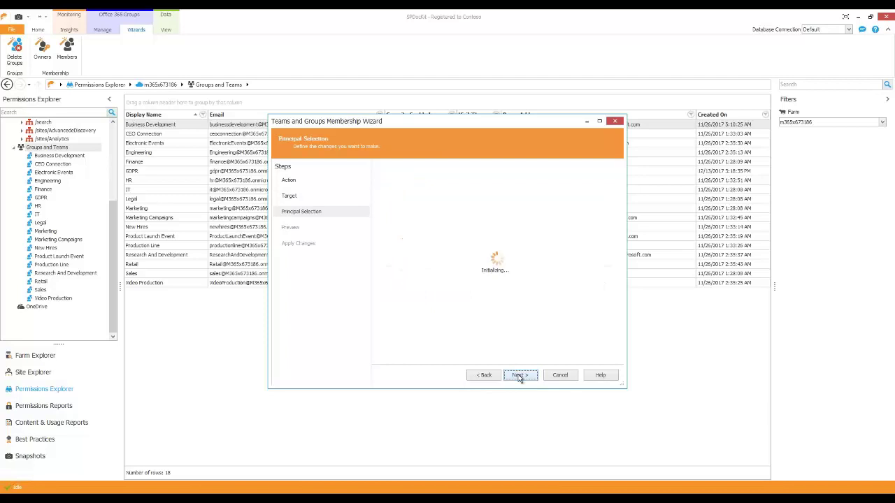
# Select the user found by searching for "ad", apply the removal from all groups, and open the Legal group's membership list.
pyautogui.click(424, 195)
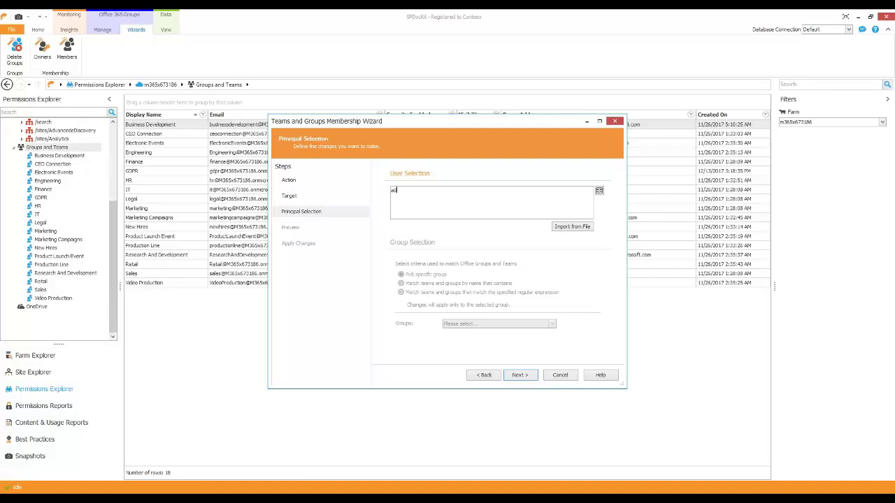
pyautogui.click(470, 225)
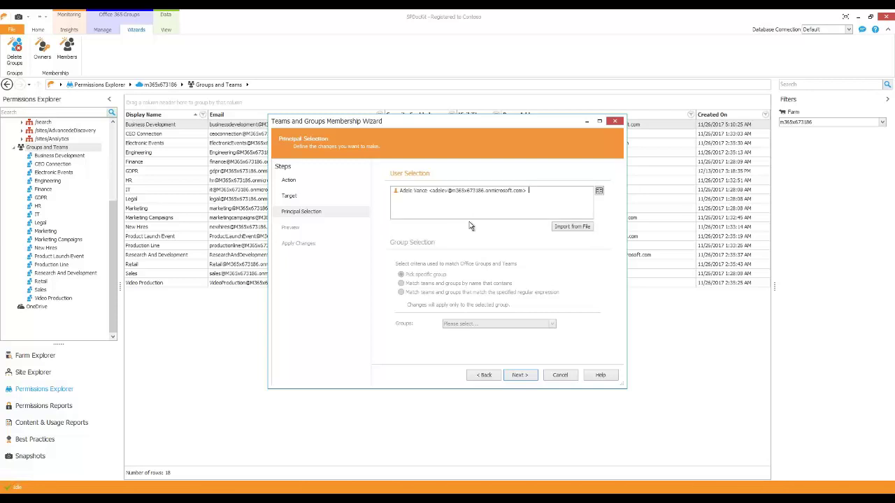
pyautogui.click(406, 196)
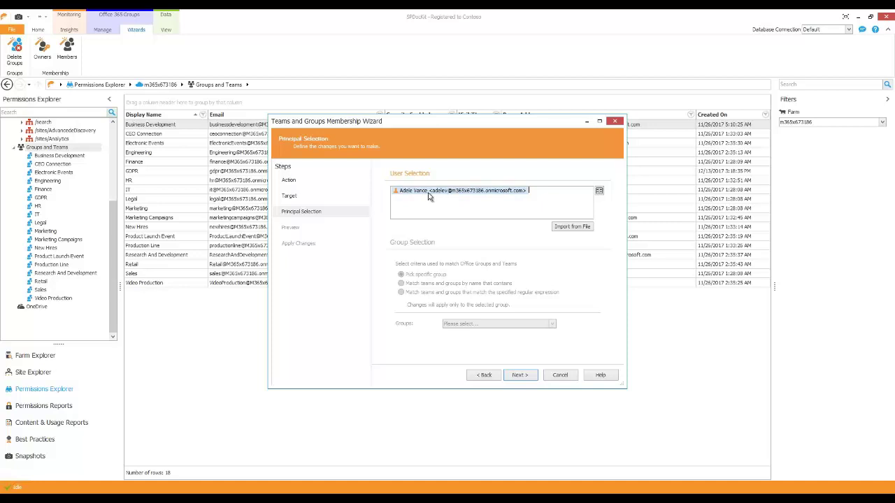
pyautogui.click(521, 376)
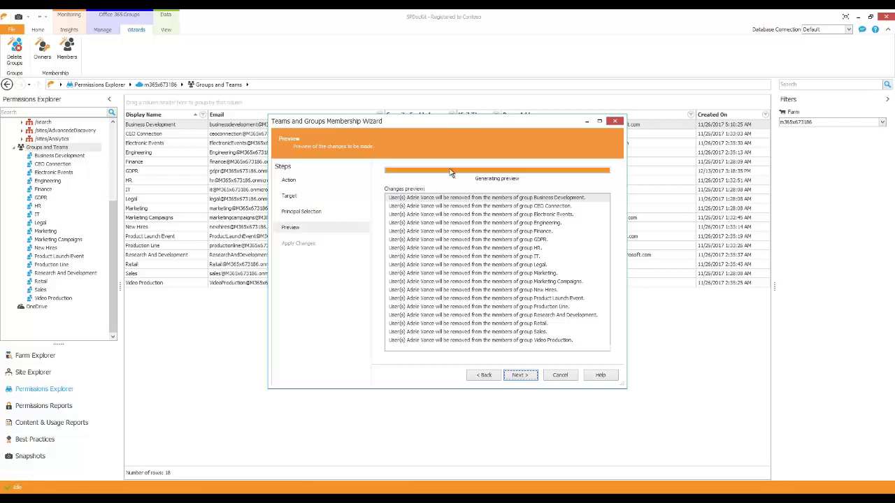
pyautogui.click(521, 375)
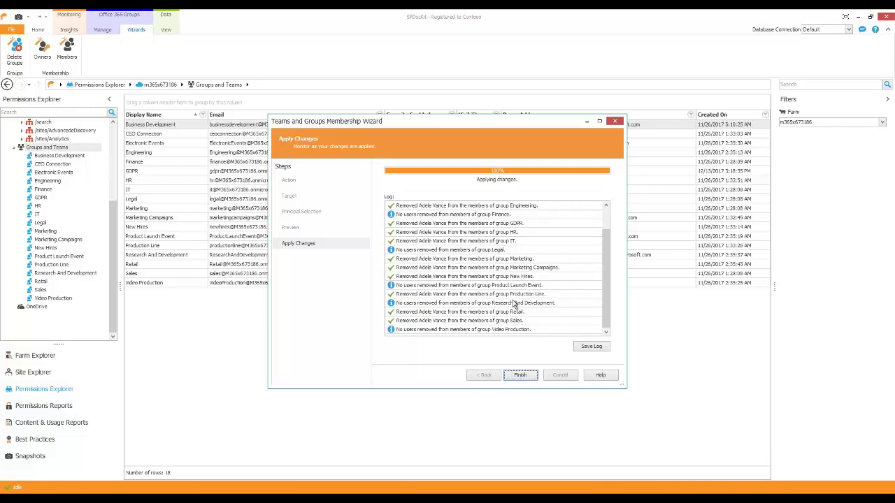
pyautogui.click(520, 376)
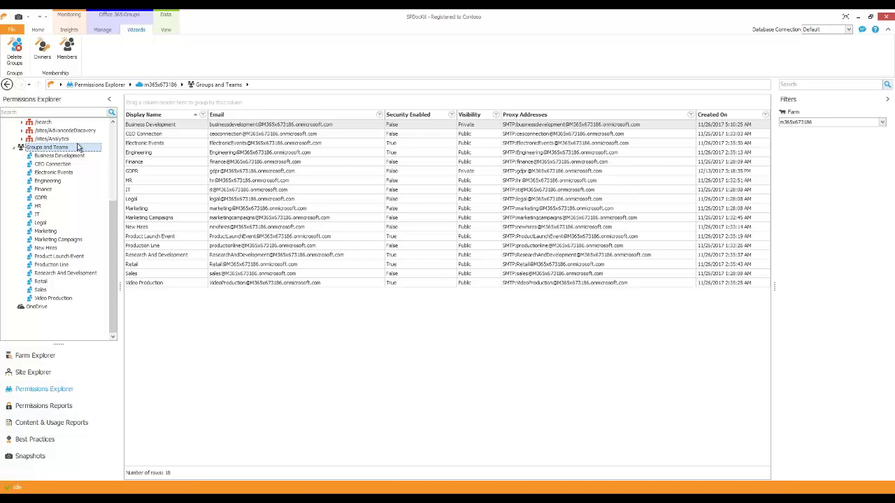
pyautogui.click(47, 226)
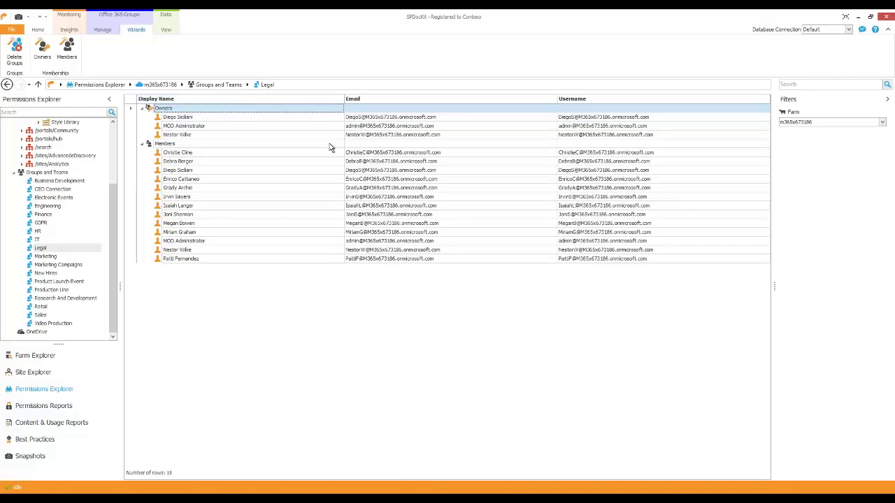
# Start the Teams and Groups Membership Wizard to add users to specific groups, targeting the m365x673186 farm.
pyautogui.click(69, 56)
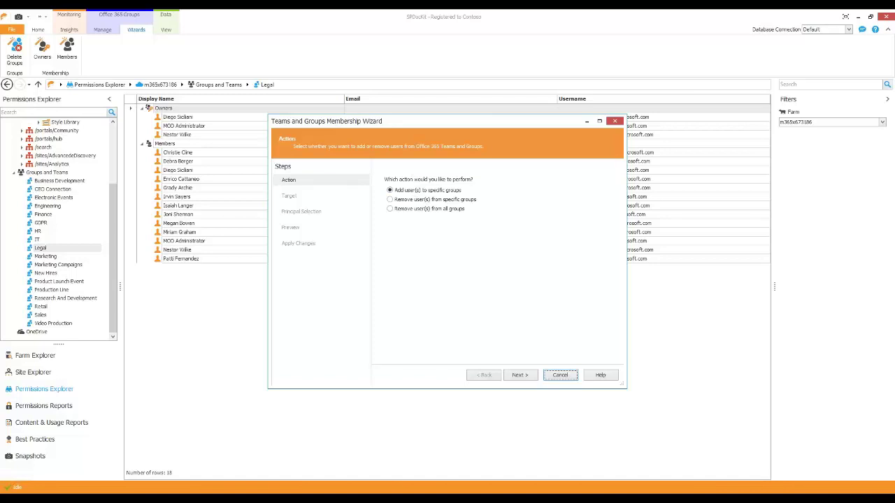
pyautogui.click(518, 374)
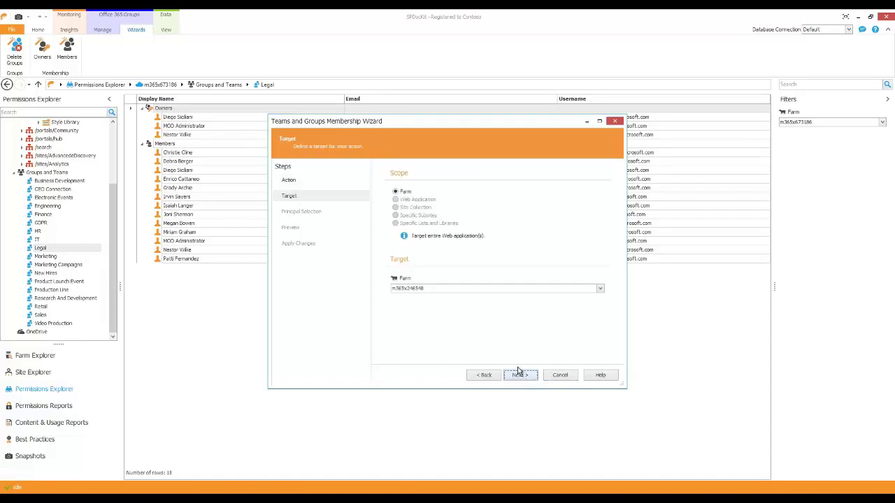
pyautogui.click(439, 289)
pyautogui.click(418, 329)
pyautogui.click(566, 430)
pyautogui.click(524, 375)
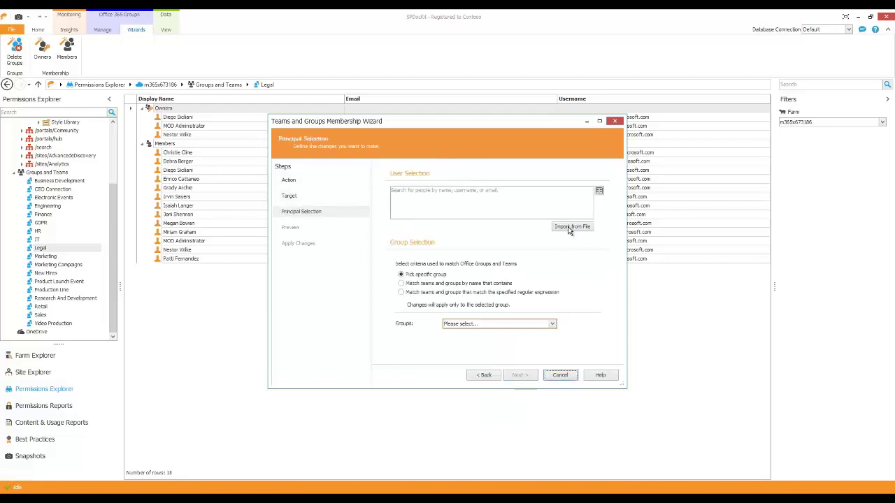
# Import the users from the NewManagers text file, comma-delimited and without headers, into the user selection.
pyautogui.click(572, 226)
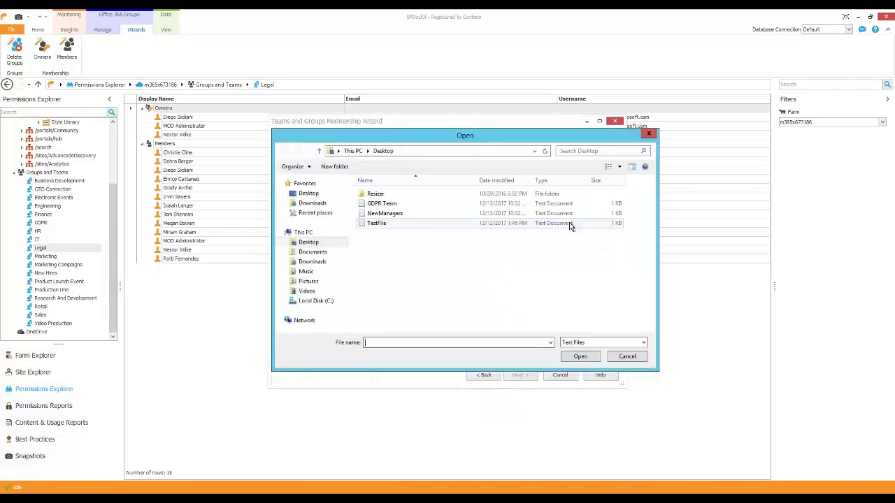
pyautogui.doubleClick(386, 214)
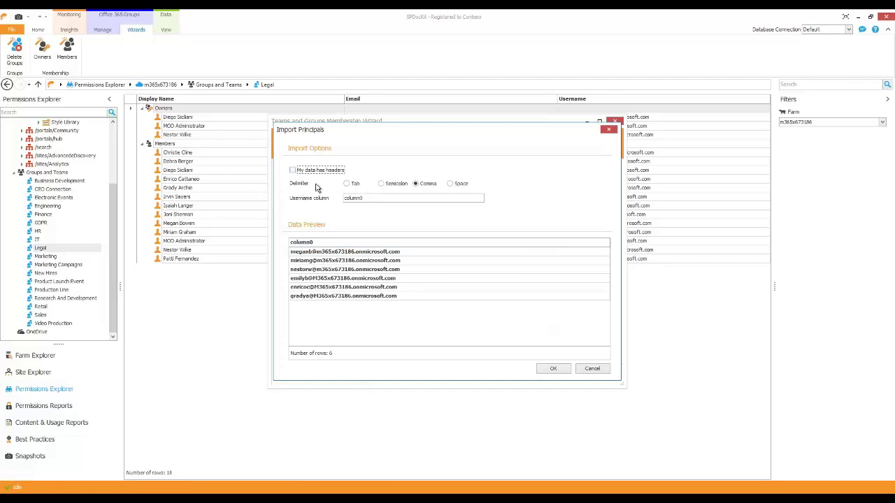
pyautogui.click(545, 370)
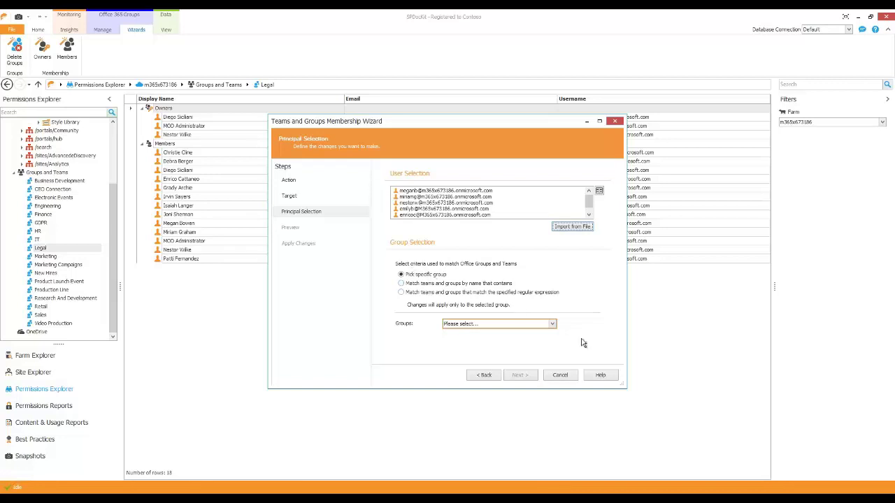
# Pick Marketing and Marketing Campaigns as the specific groups that receive the imported users.
pyautogui.click(552, 324)
pyautogui.scroll(-3, 500, 392)
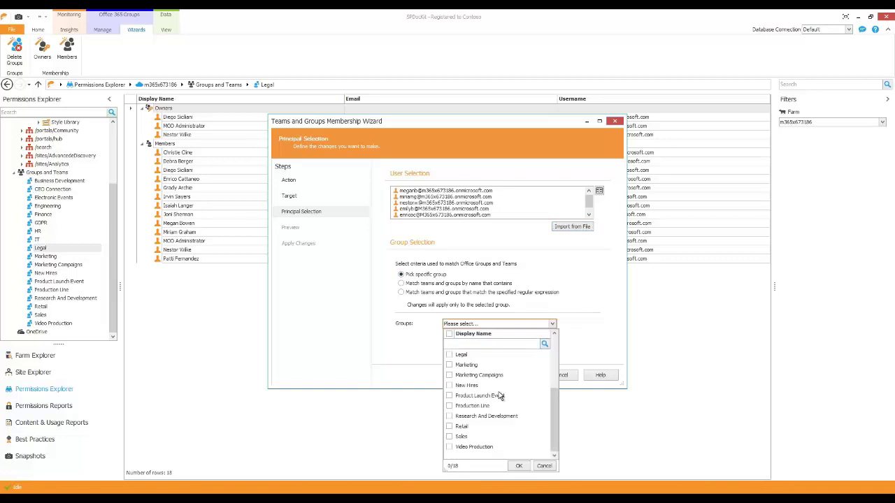
pyautogui.click(449, 365)
pyautogui.click(448, 375)
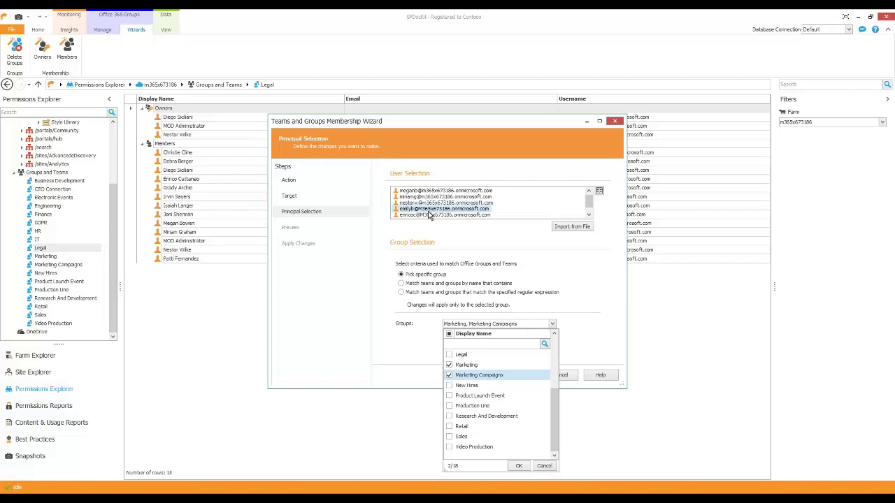
pyautogui.click(522, 467)
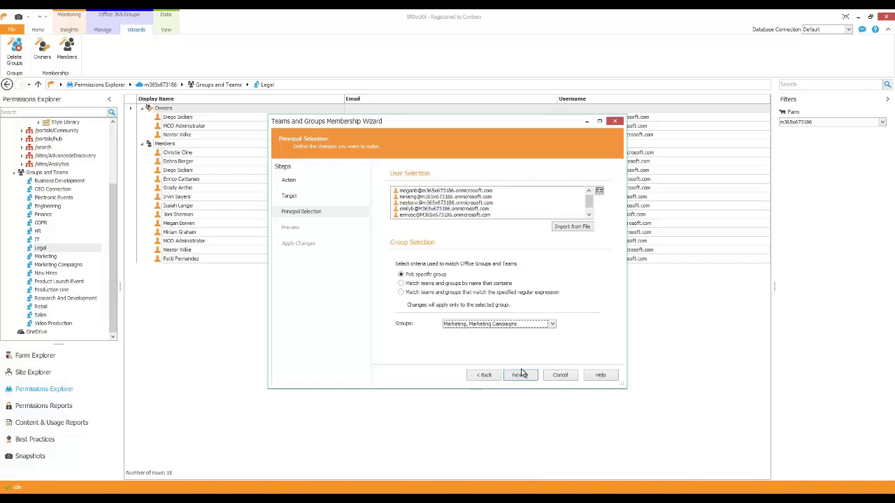
# Preview the full list of member additions for both marketing groups, apply the changes, and bring the log into view.
pyautogui.click(517, 379)
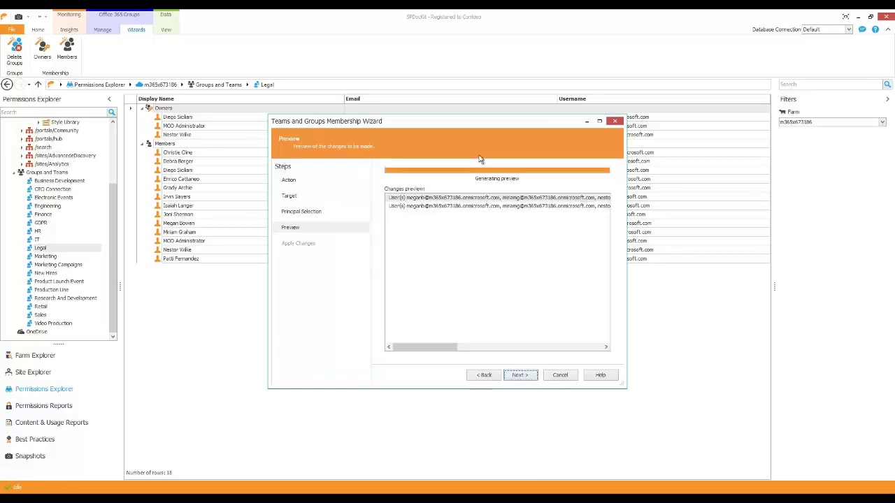
pyautogui.moveTo(628, 389); pyautogui.dragTo(809, 435)
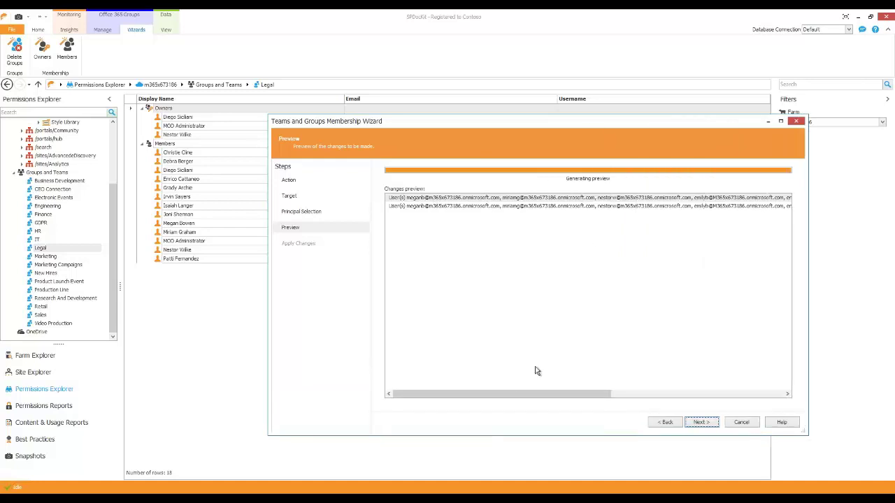
pyautogui.moveTo(512, 394); pyautogui.dragTo(685, 395)
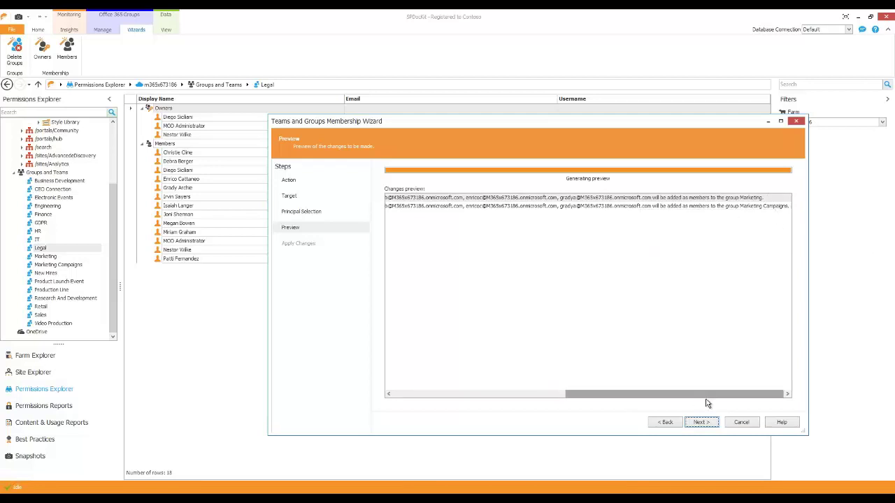
pyautogui.click(702, 422)
pyautogui.moveTo(563, 120); pyautogui.dragTo(481, 94)
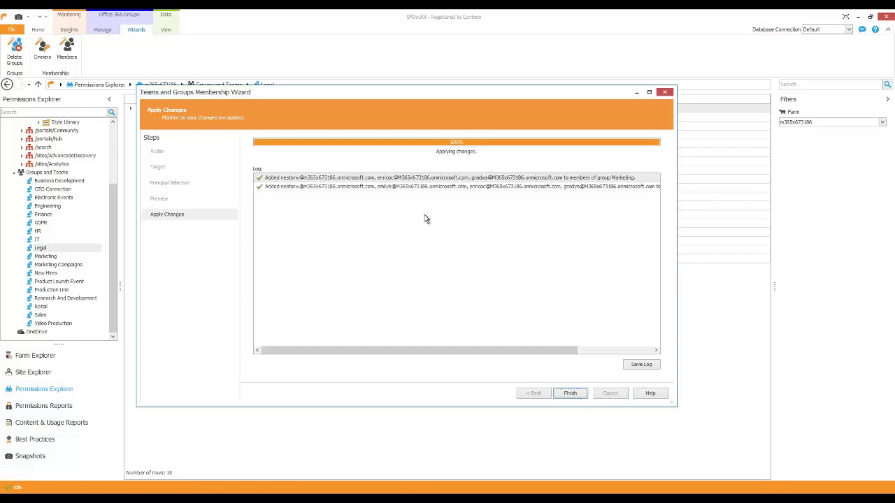
# Finish the membership wizard and check the Marketing group's member list for the imported users.
pyautogui.click(571, 393)
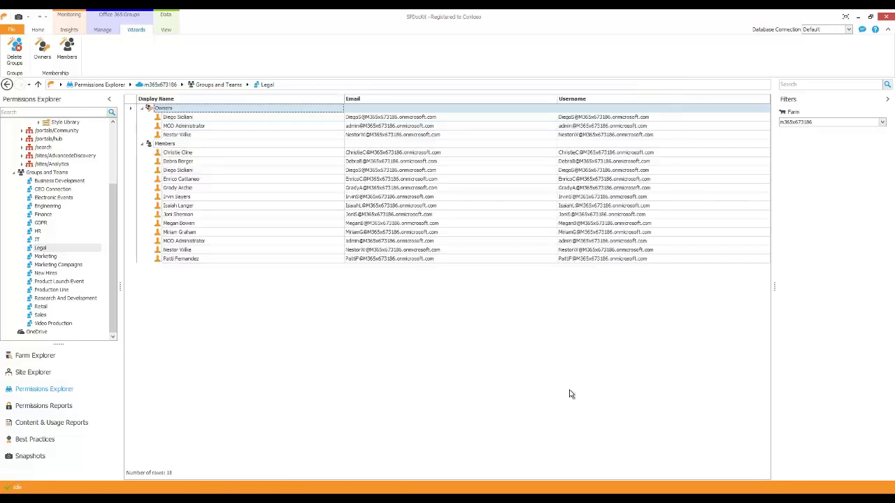
pyautogui.click(53, 258)
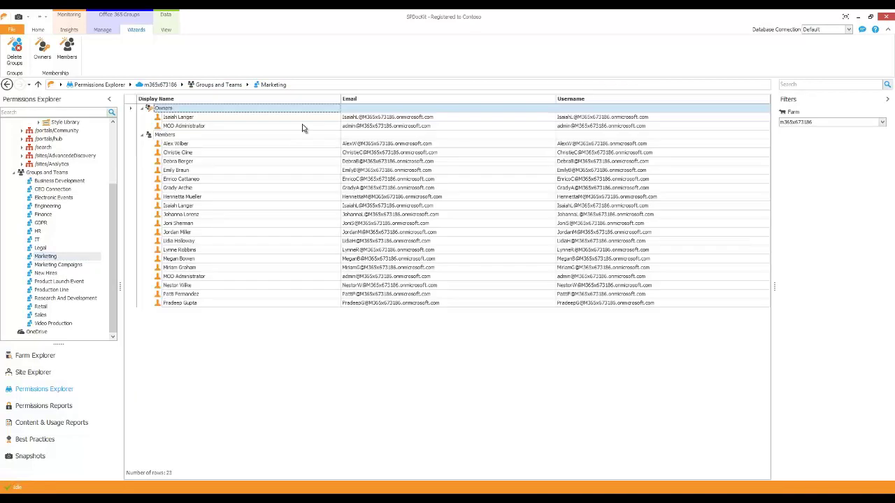
pyautogui.click(198, 268)
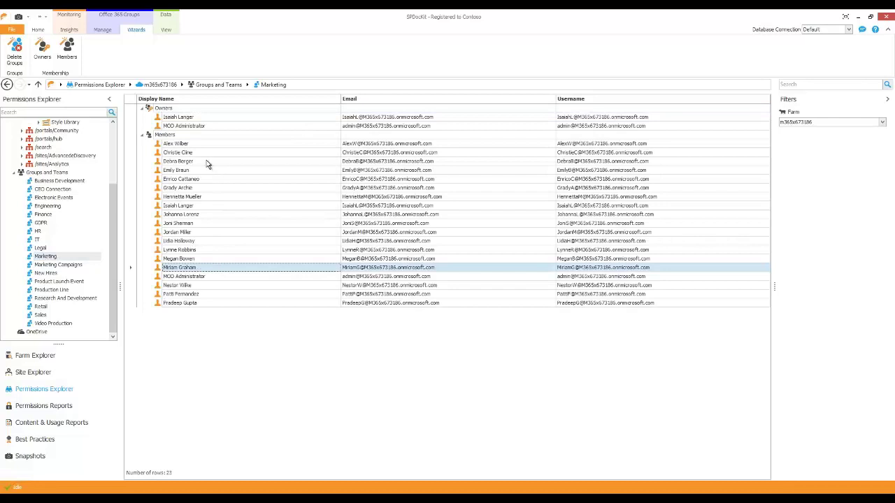
pyautogui.click(189, 284)
pyautogui.click(191, 303)
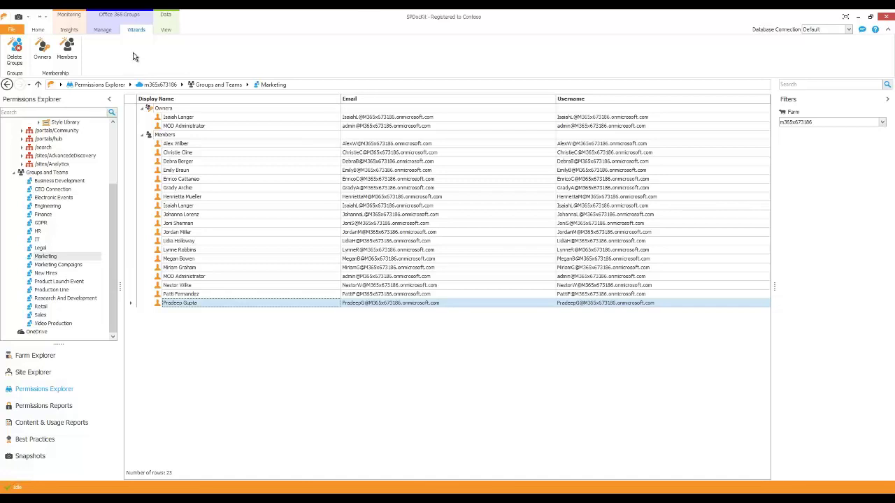
# Review the Legal group's owners and members along with the available group management commands.
pyautogui.click(102, 32)
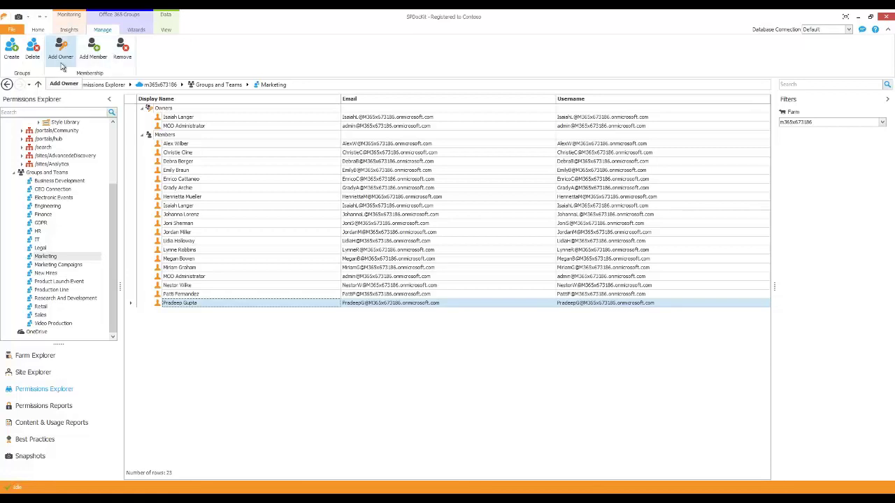
pyautogui.click(44, 249)
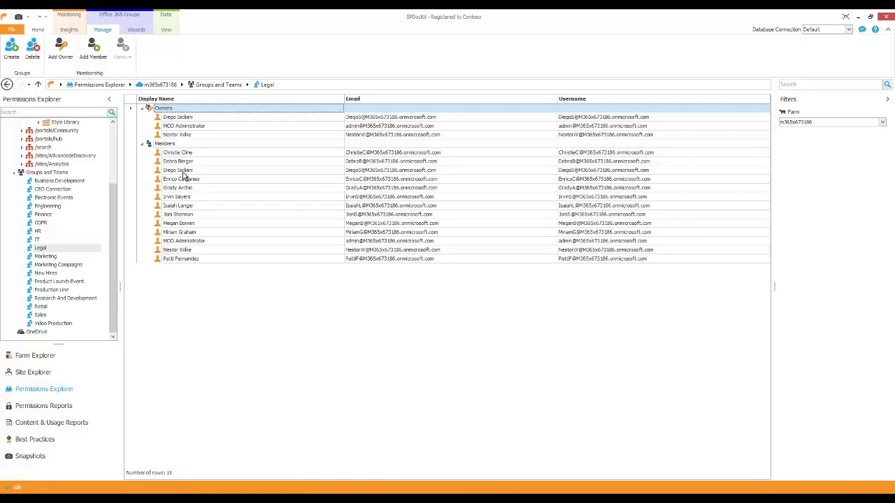
pyautogui.click(135, 30)
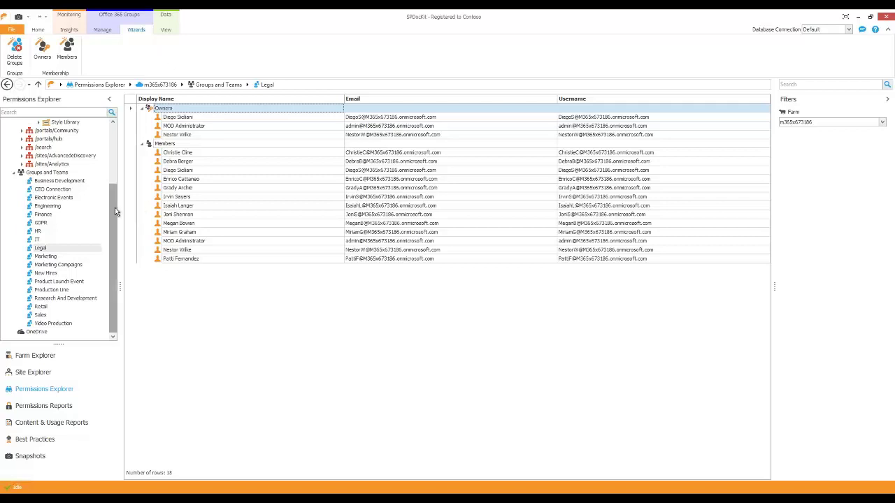
# Examine the OneDrive storage overview of the m365x673186 farm with the filters pane collapsed.
pyautogui.moveTo(112, 207)
pyautogui.mouseDown()
pyautogui.moveTo(111, 149)
pyautogui.moveTo(111, 212)
pyautogui.mouseUp()
pyautogui.click(45, 333)
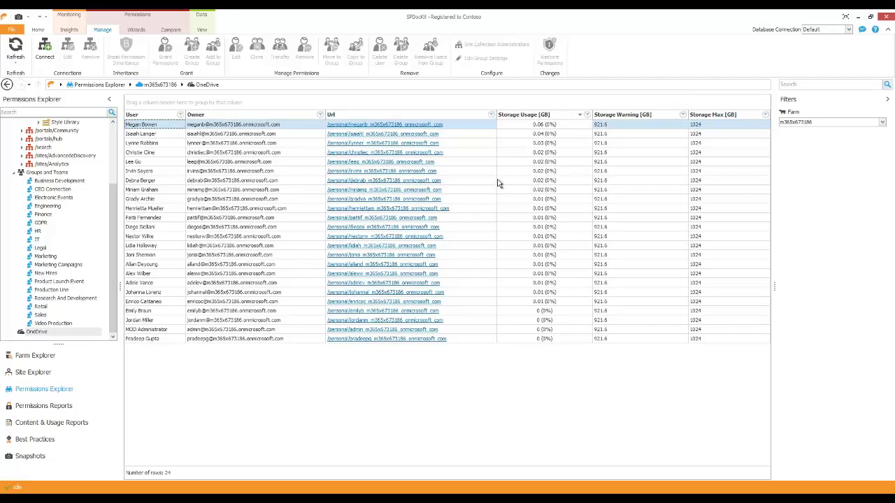
pyautogui.scroll(3, 110, 192)
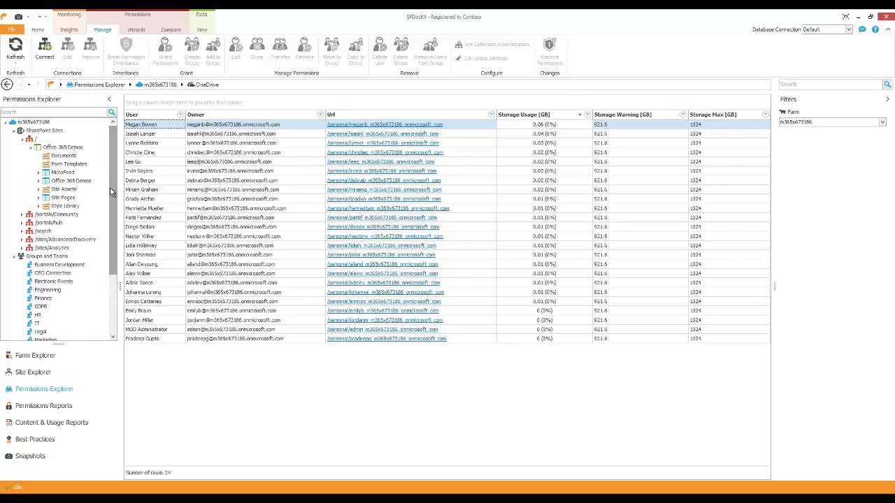
pyautogui.click(889, 100)
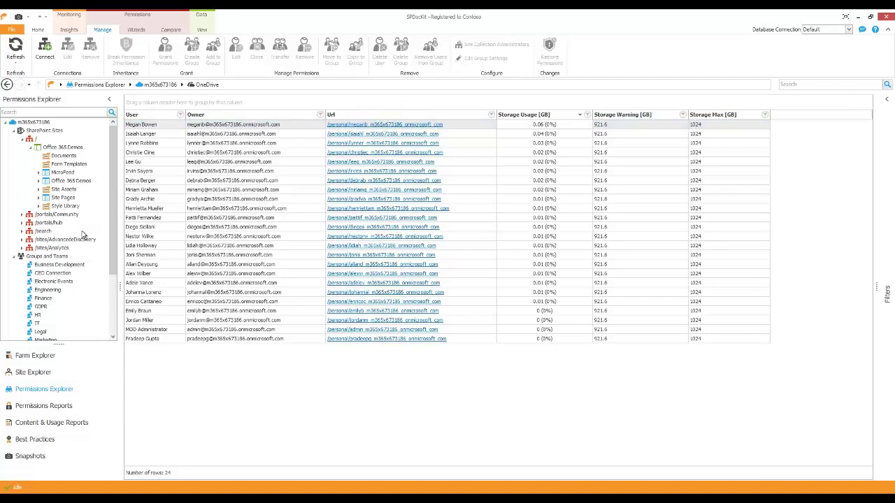
pyautogui.scroll(-3, 77, 229)
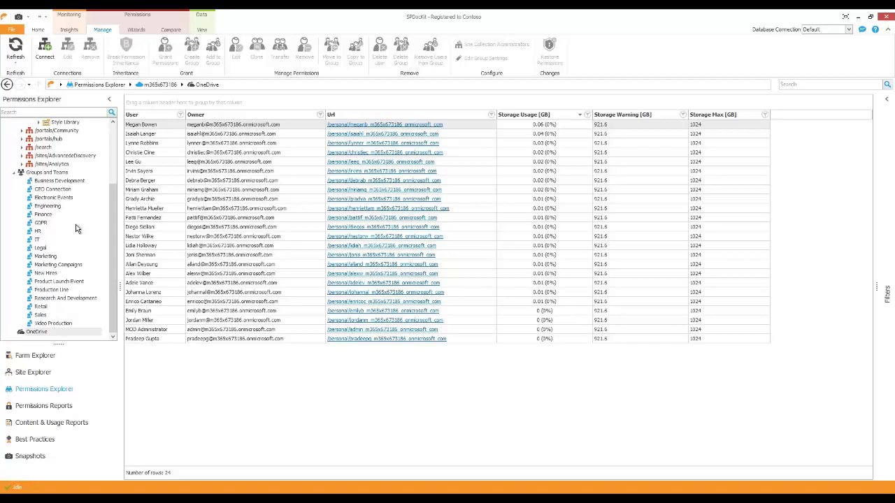
pyautogui.scroll(3, 66, 208)
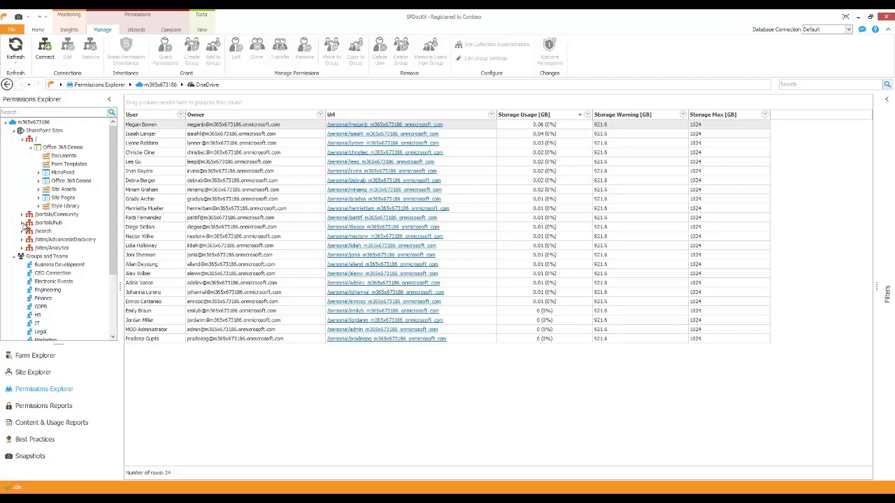
# Switch the explorer to the m365x246548 farm and show the permissions of Search under the /sites/contoso Home site.
pyautogui.click(65, 147)
pyautogui.click(797, 122)
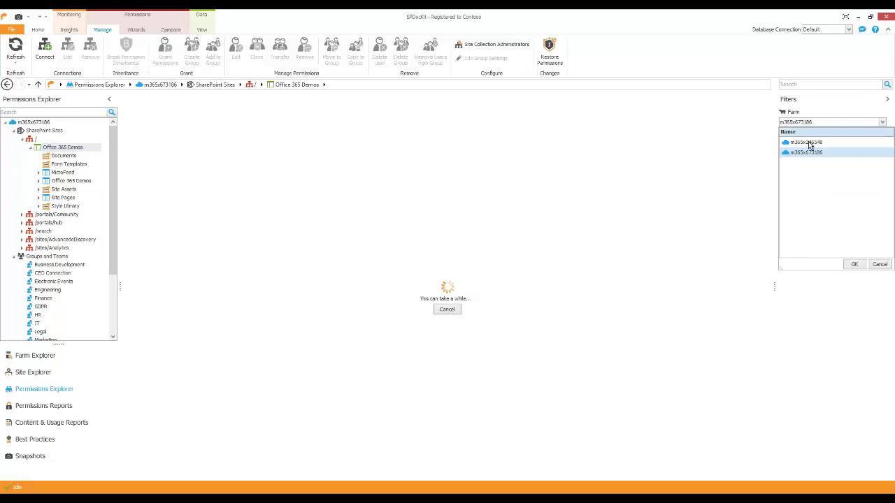
pyautogui.click(806, 142)
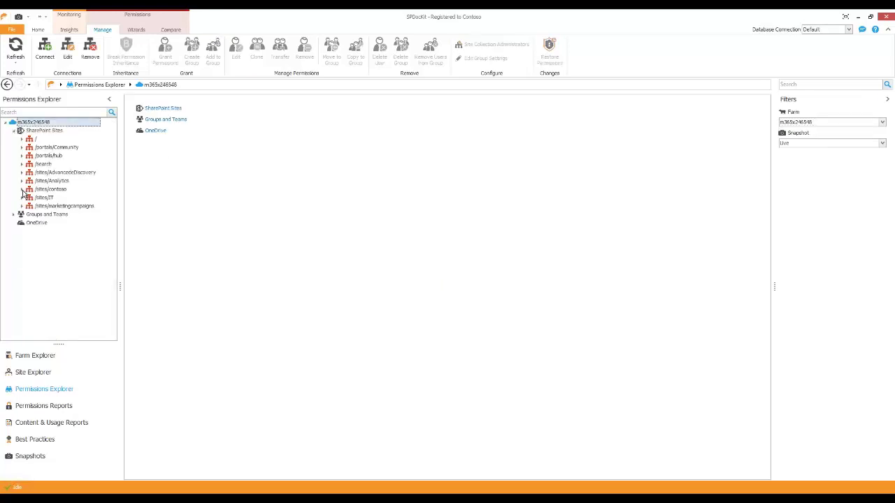
pyautogui.click(22, 189)
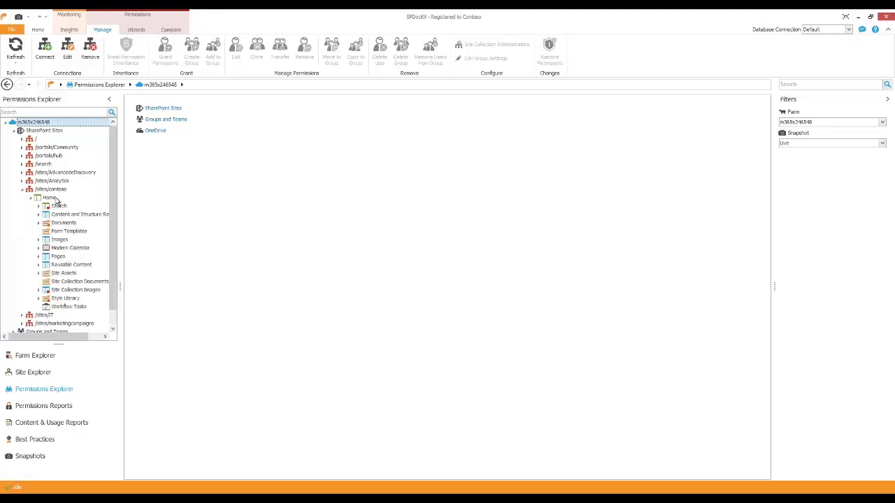
pyautogui.click(59, 205)
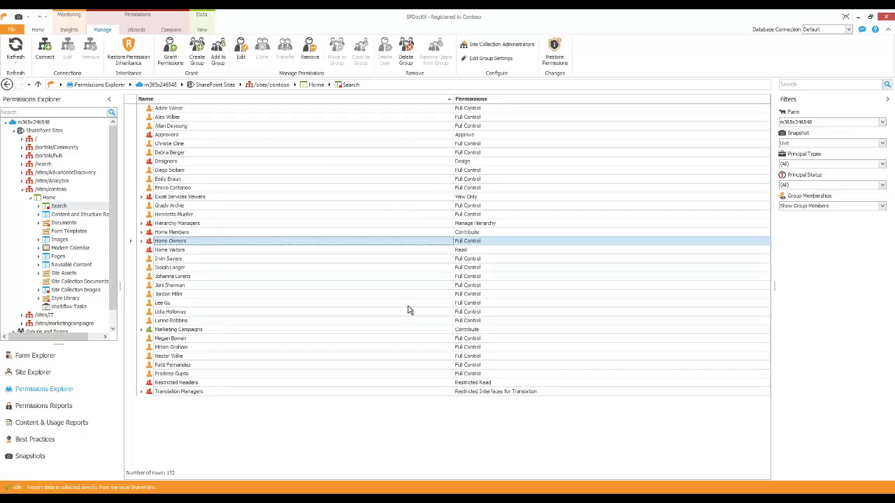
# Remove the fourth listed member from the Marketing Campaigns group of the m365x246548 farm.
pyautogui.scroll(-1, 58, 234)
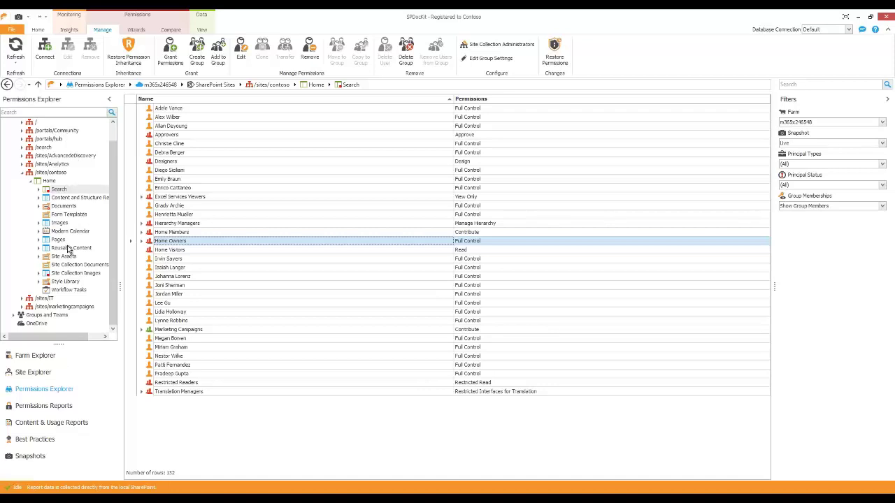
pyautogui.click(24, 297)
pyautogui.click(13, 314)
pyautogui.scroll(-5, 46, 266)
pyautogui.click(46, 258)
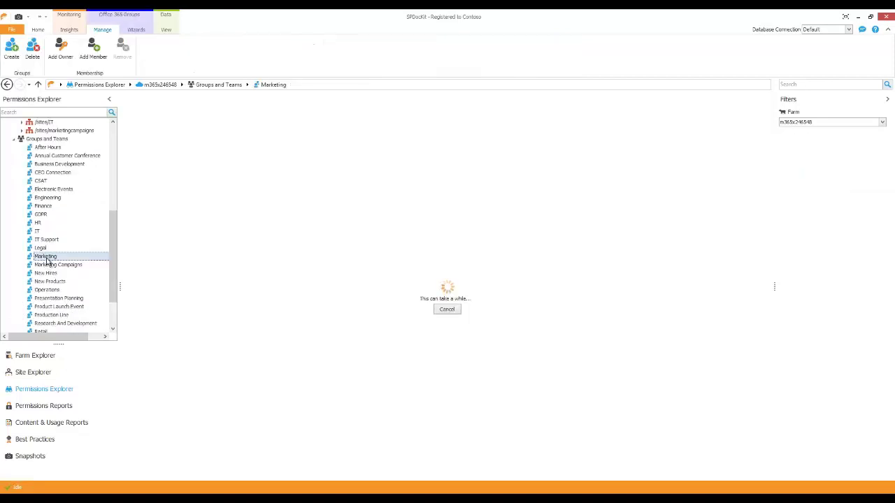
pyautogui.click(50, 265)
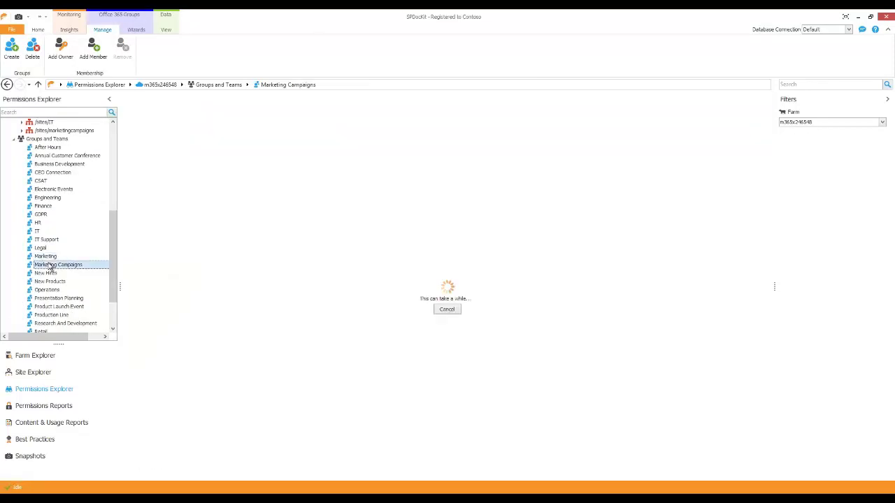
pyautogui.rightClick(196, 172)
pyautogui.click(214, 198)
pyautogui.click(502, 274)
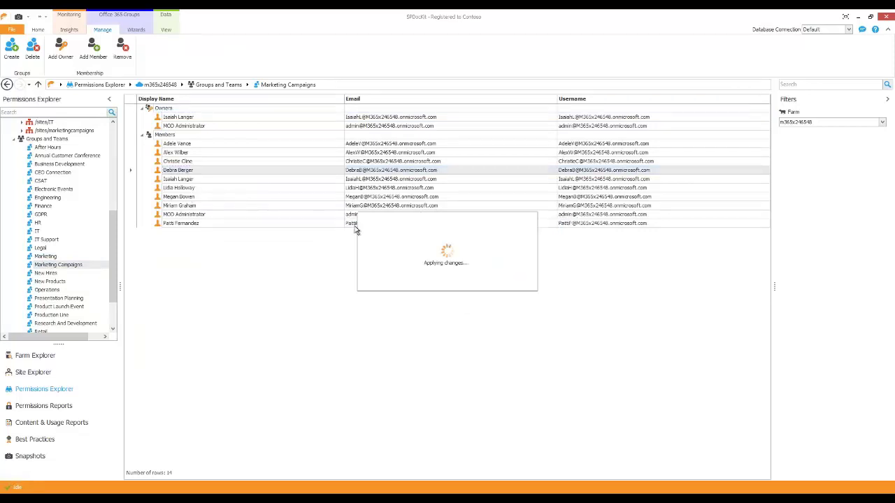
# Start a custom snapshot and accept its load options, with list-item depth, permissions and Active Directory group members.
pyautogui.click(38, 30)
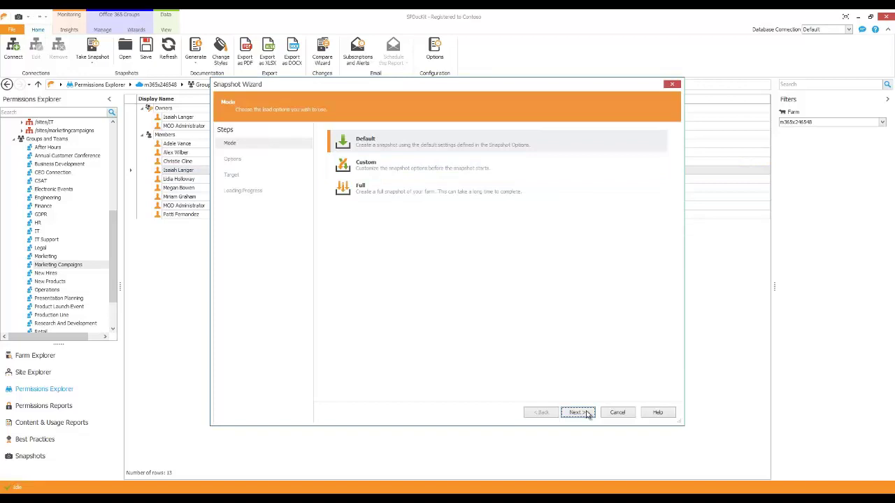
pyautogui.click(393, 172)
pyautogui.click(577, 412)
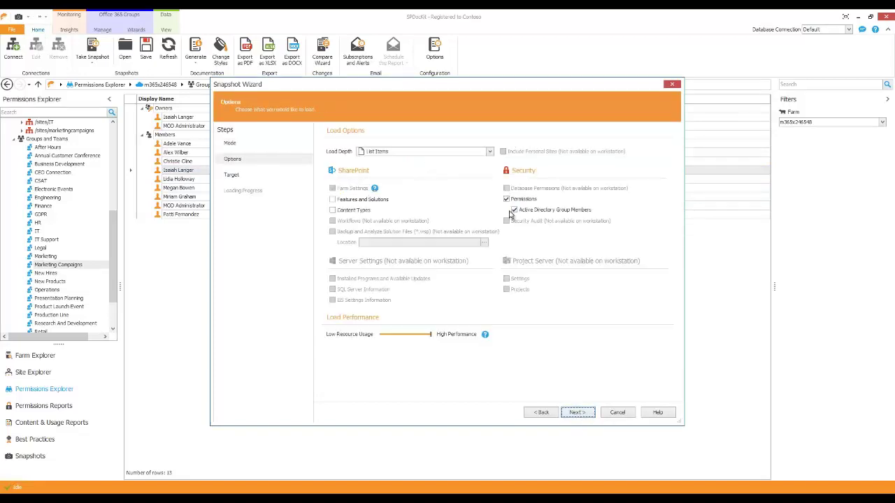
pyautogui.click(579, 413)
# Limit the snapshot to the /sites/contoso site collection on the m365x246548 farm and load it.
pyautogui.click(348, 252)
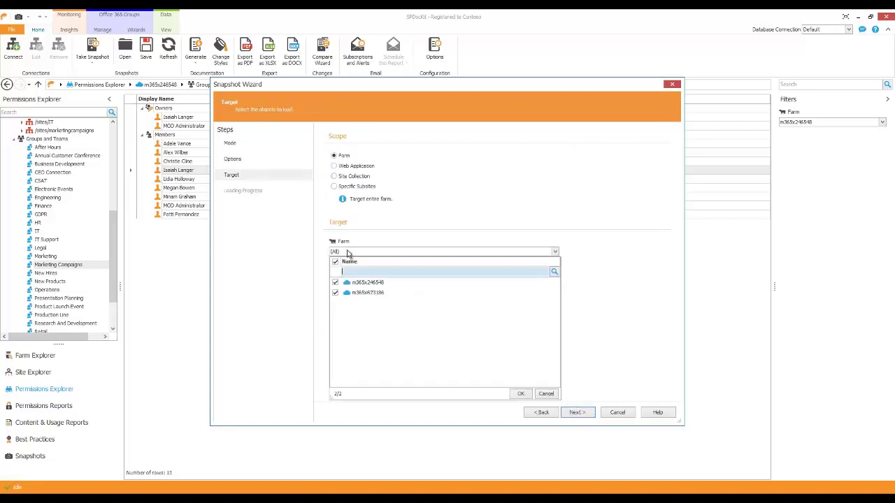
pyautogui.click(335, 292)
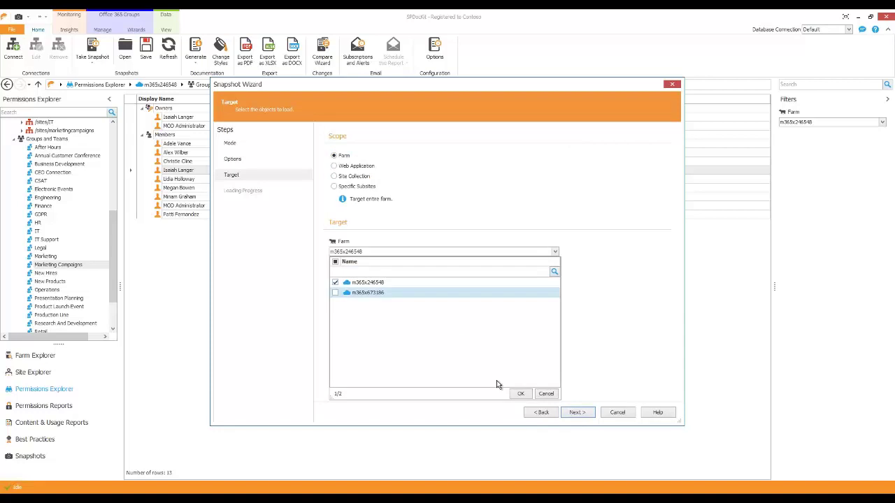
pyautogui.click(521, 393)
pyautogui.click(335, 176)
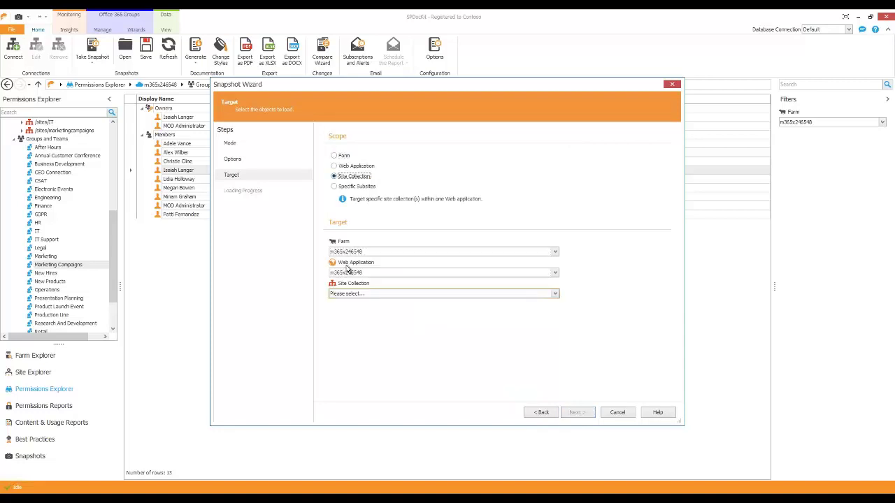
pyautogui.click(353, 294)
pyautogui.click(336, 386)
pyautogui.click(521, 436)
pyautogui.click(574, 413)
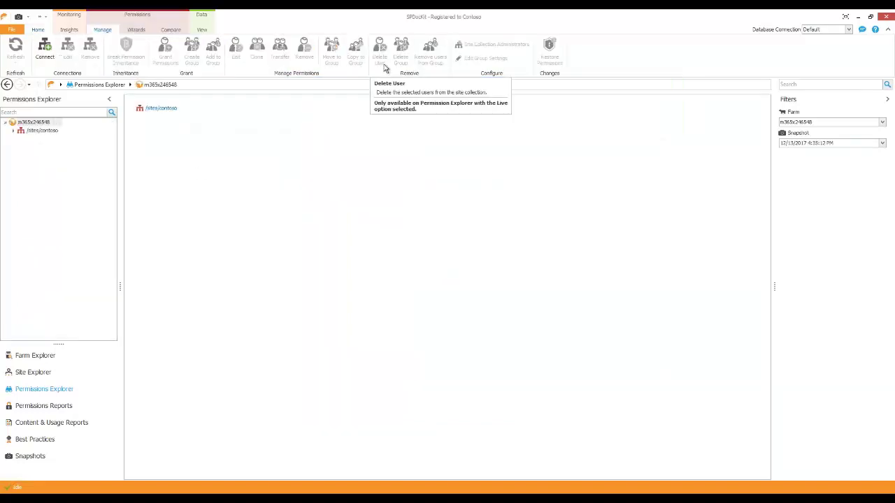
# Expand /sites/contoso in the new snapshot down to the lists and libraries of its Home site.
pyautogui.click(14, 131)
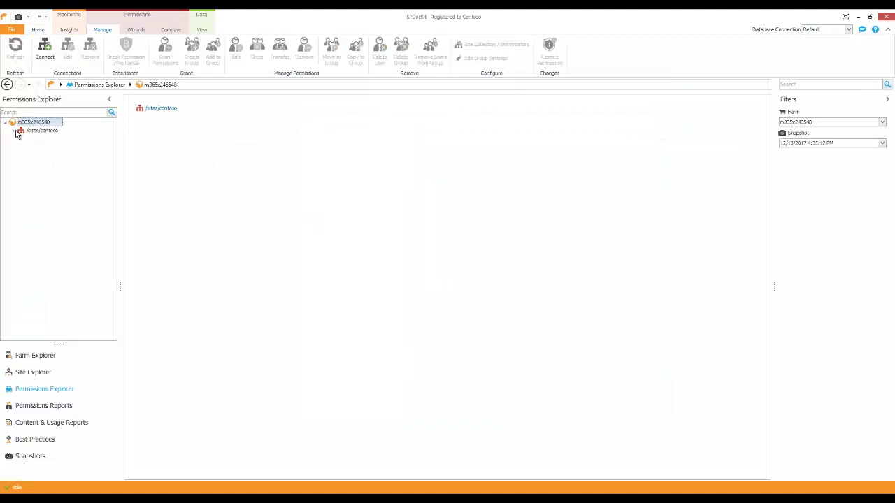
pyautogui.click(22, 139)
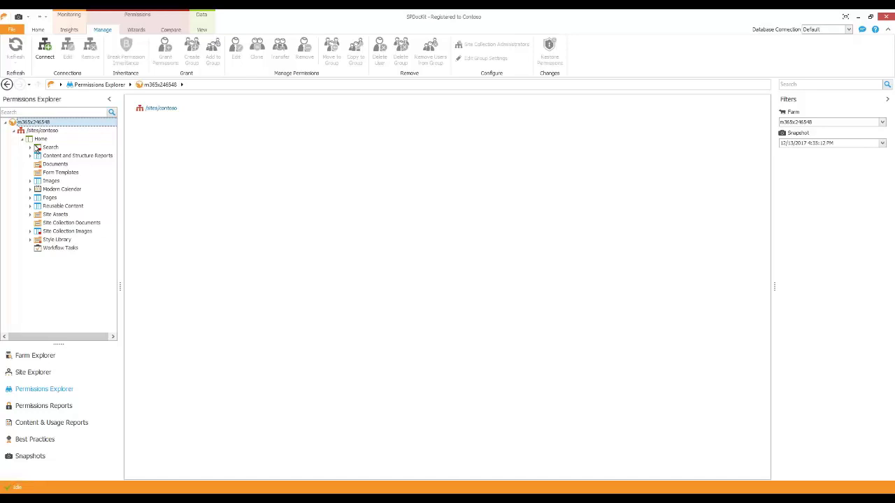
# Run a Permission Differences comparison with the Compare Wizard.
pyautogui.click(37, 30)
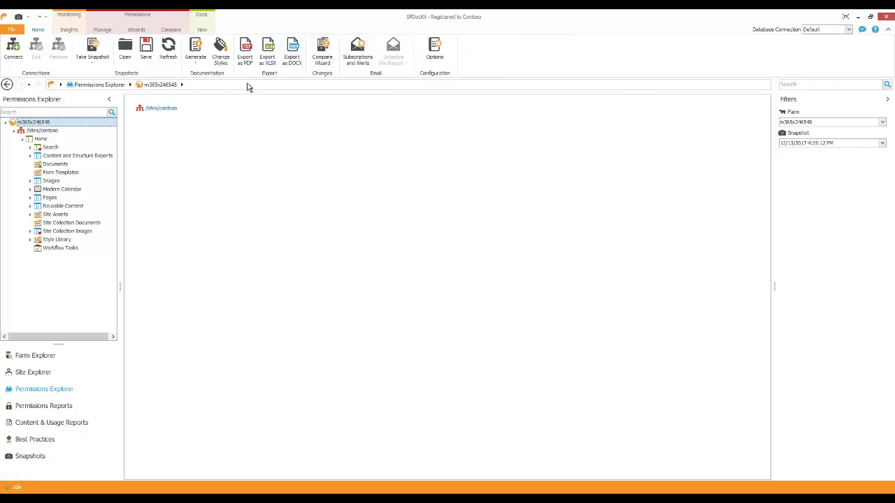
pyautogui.click(325, 60)
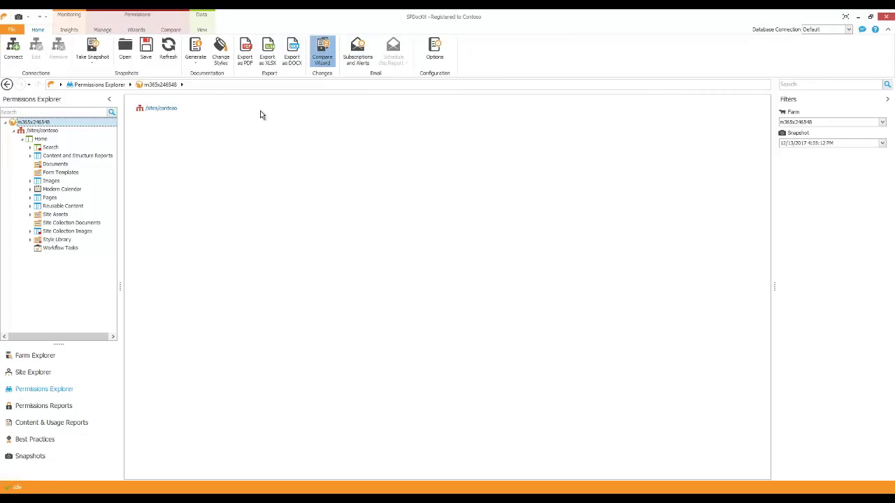
pyautogui.click(469, 294)
pyautogui.click(618, 413)
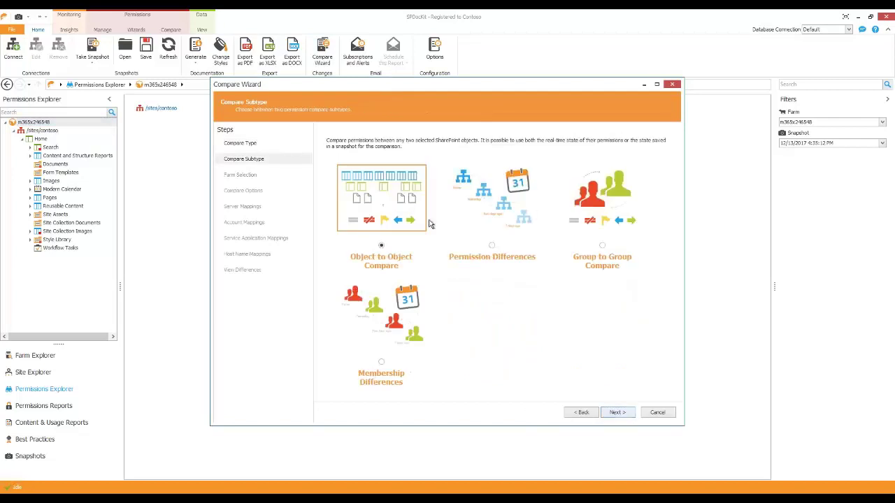
pyautogui.click(512, 206)
pyautogui.click(612, 414)
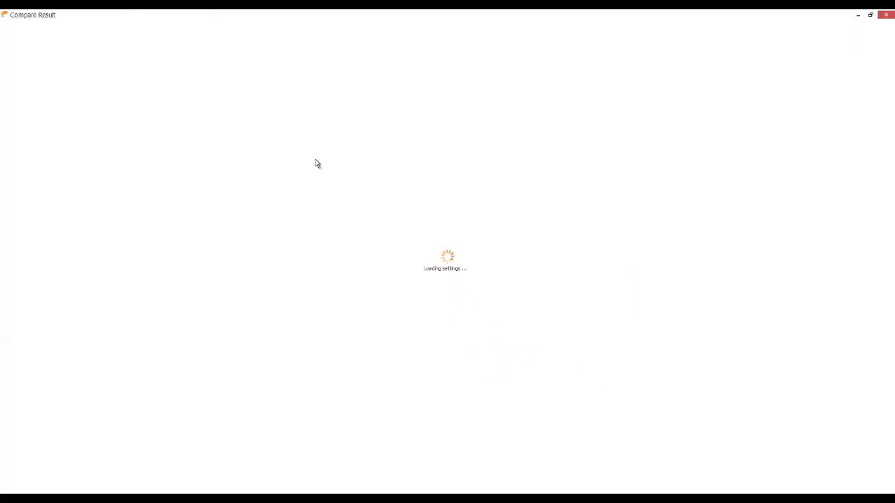
# Examine the permission differences for /sites/contoso, including the Marketing Campaigns membership change, and close the comparison.
pyautogui.click(14, 162)
pyautogui.click(23, 172)
pyautogui.click(48, 172)
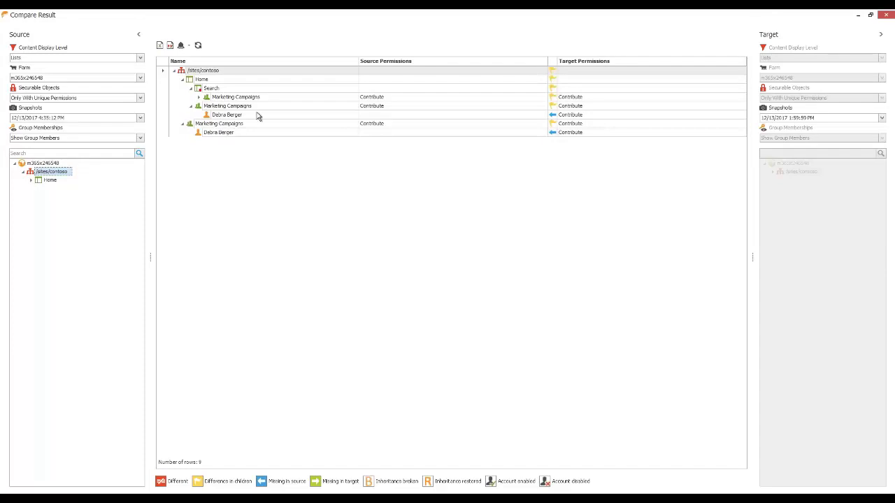
pyautogui.click(238, 116)
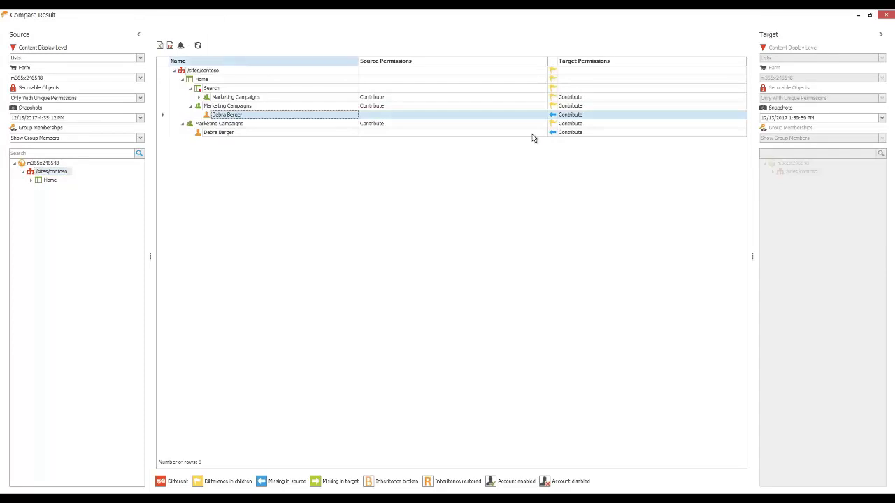
pyautogui.click(886, 14)
pyautogui.click(670, 85)
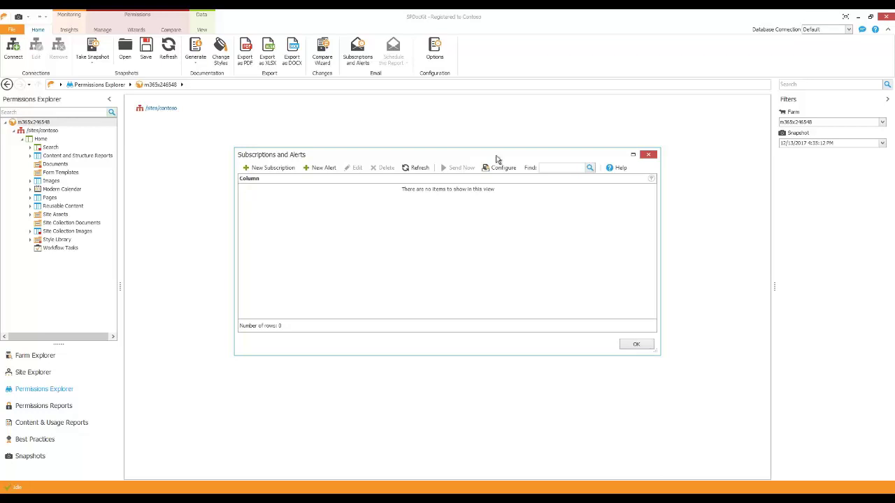
# View the new subscription form, then start a new alert and choose Permission Differences as its scheduled report.
pyautogui.click(291, 169)
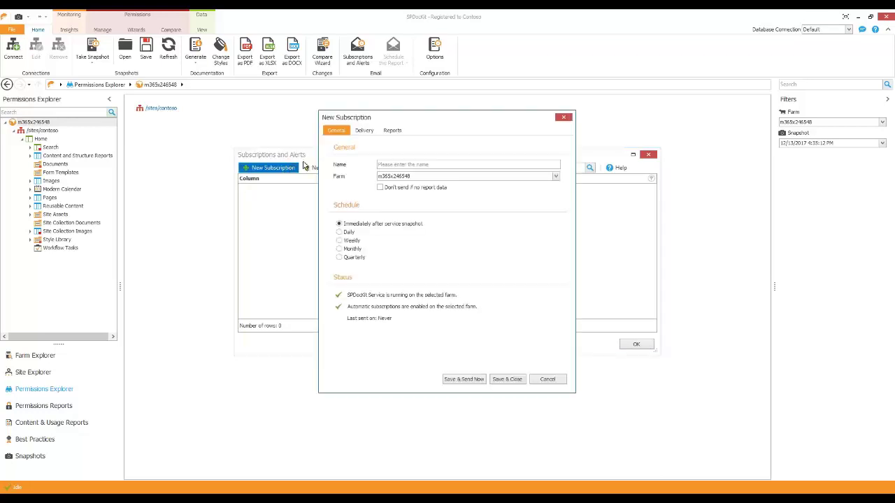
pyautogui.click(559, 119)
pyautogui.click(306, 170)
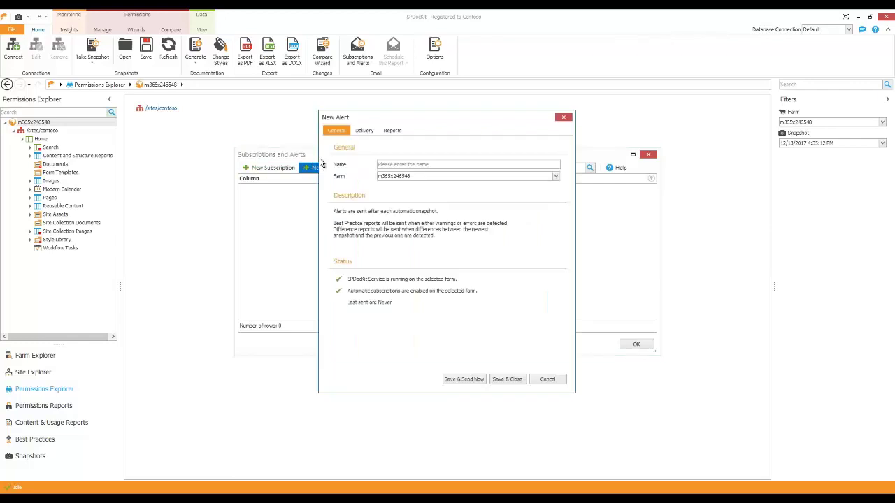
pyautogui.click(390, 131)
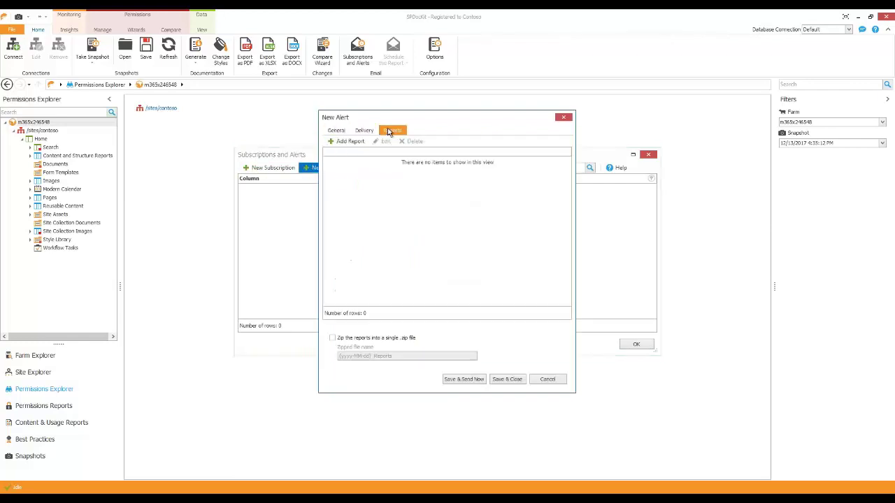
pyautogui.click(349, 141)
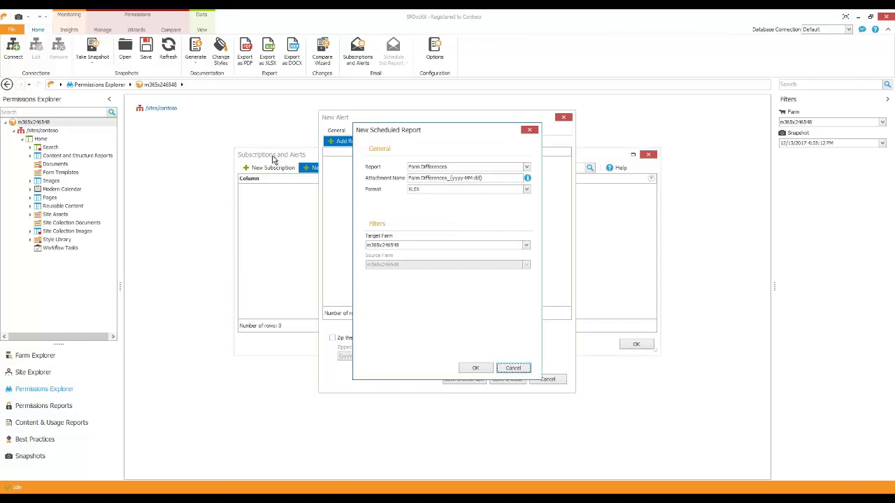
pyautogui.click(439, 166)
pyautogui.click(443, 186)
pyautogui.click(487, 267)
# Limit the scheduled report to the Home site of the /sites/contoso site collection on the m365x246548 farm.
pyautogui.click(395, 268)
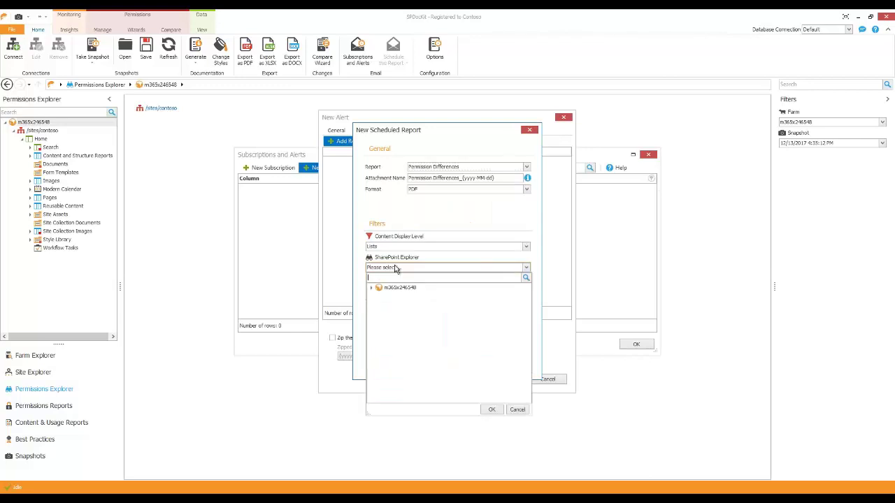
pyautogui.click(371, 288)
pyautogui.click(380, 298)
pyautogui.click(409, 305)
pyautogui.click(492, 410)
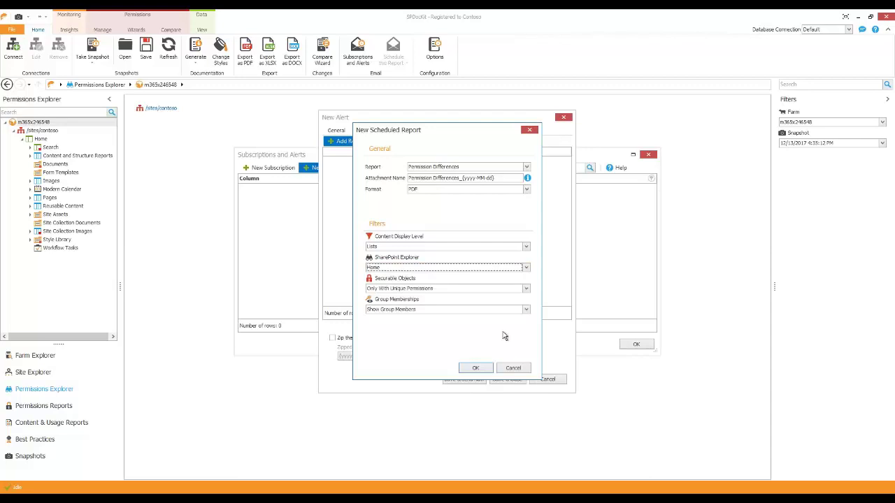
# Keep group memberships set to Show Group Members and add the Permission Differences report to the alert.
pyautogui.click(453, 309)
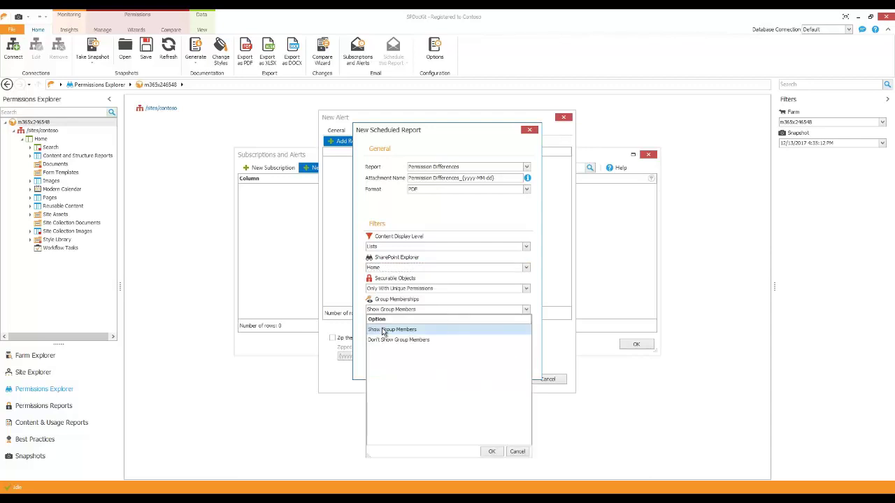
pyautogui.click(496, 452)
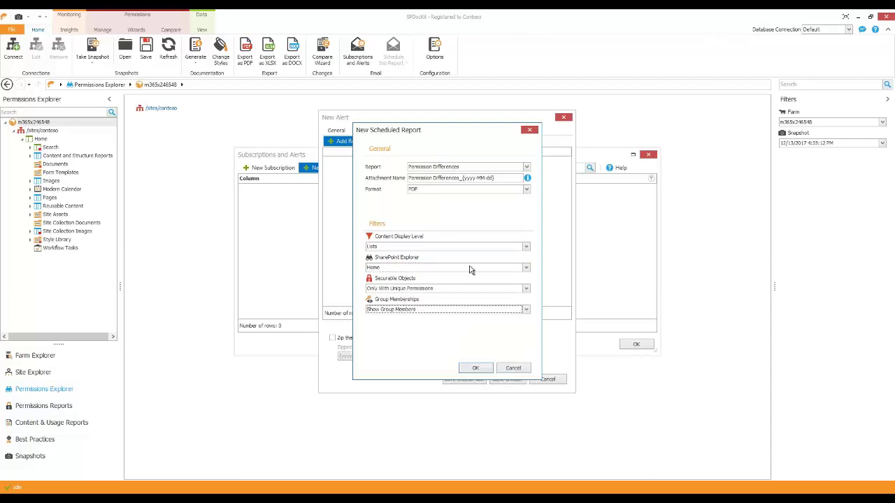
pyautogui.click(478, 367)
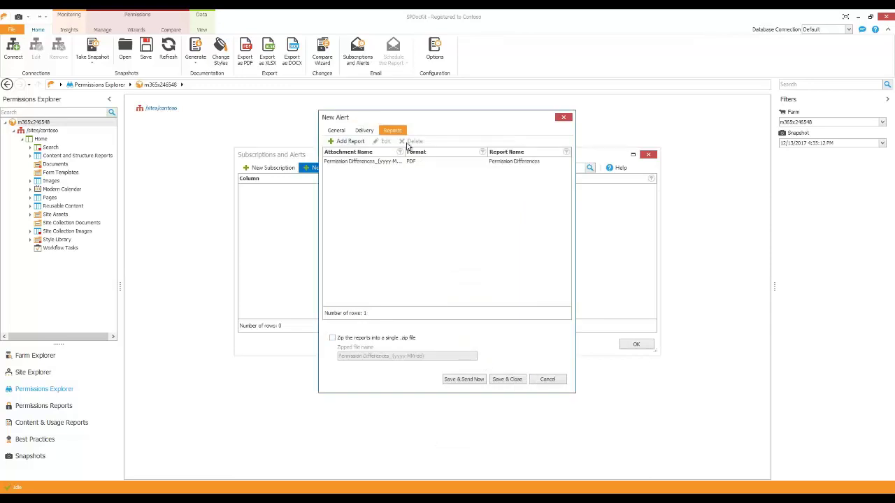
# Discard the new alert and close Subscriptions and Alerts.
pyautogui.moveTo(404, 153); pyautogui.dragTo(432, 154)
pyautogui.click(551, 381)
pyautogui.click(652, 348)
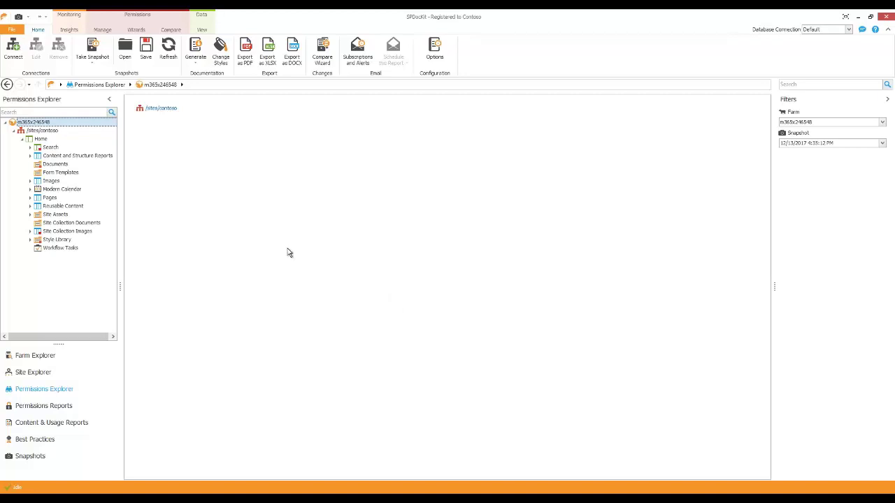
# View the permission management commands, then open the Permissions Reports.
pyautogui.click(110, 31)
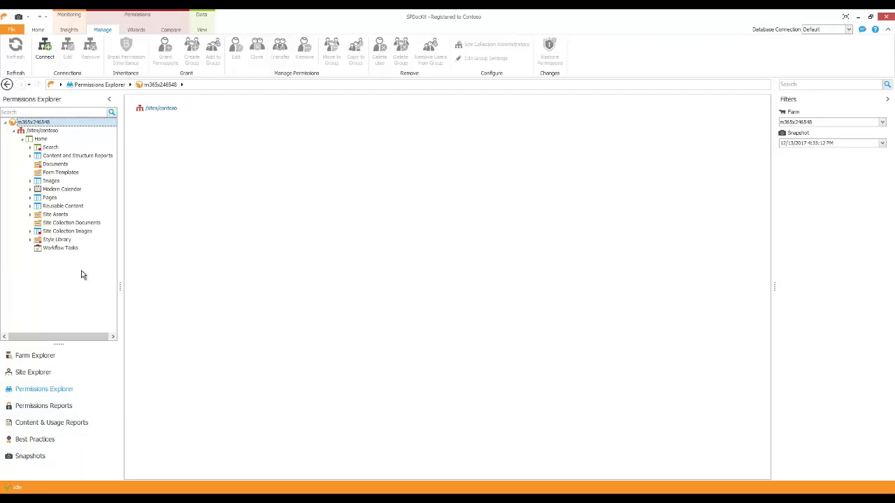
pyautogui.click(55, 406)
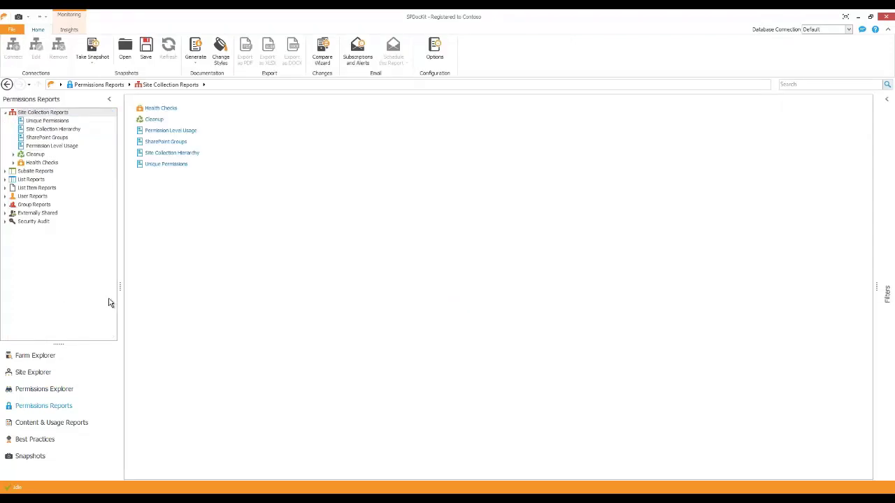